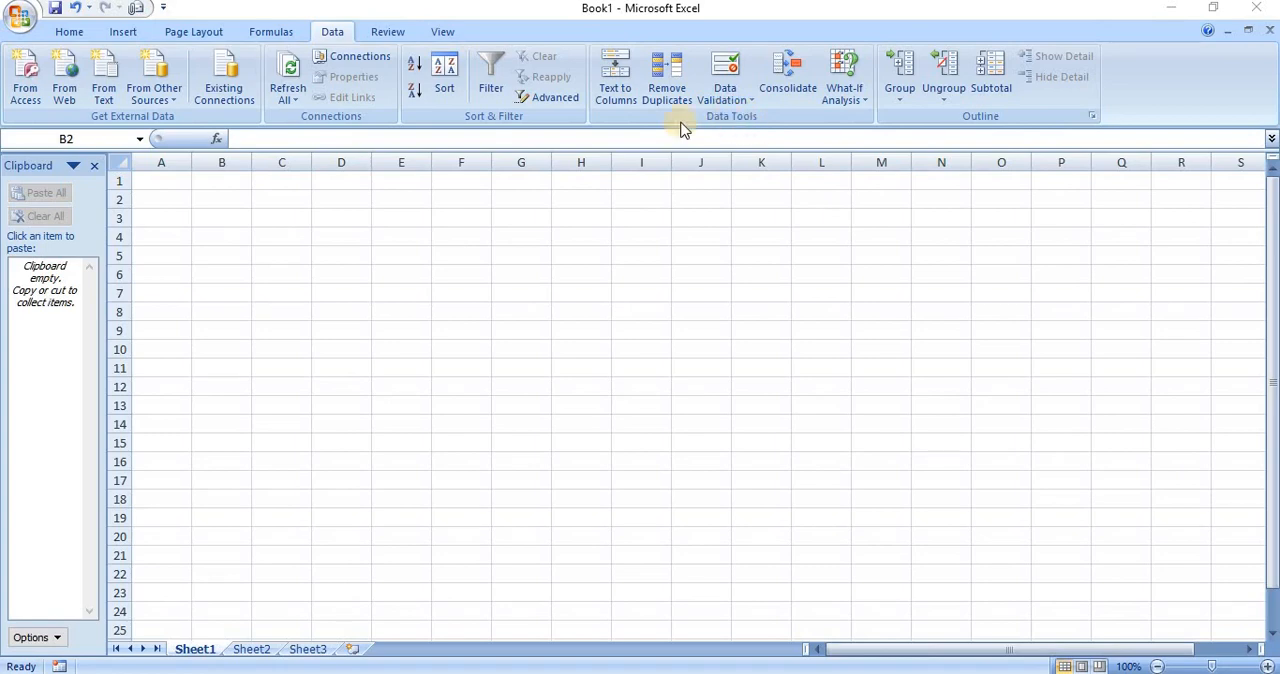
# Enter 50 in cell B4 of Sheet1
pyautogui.click(247, 206)
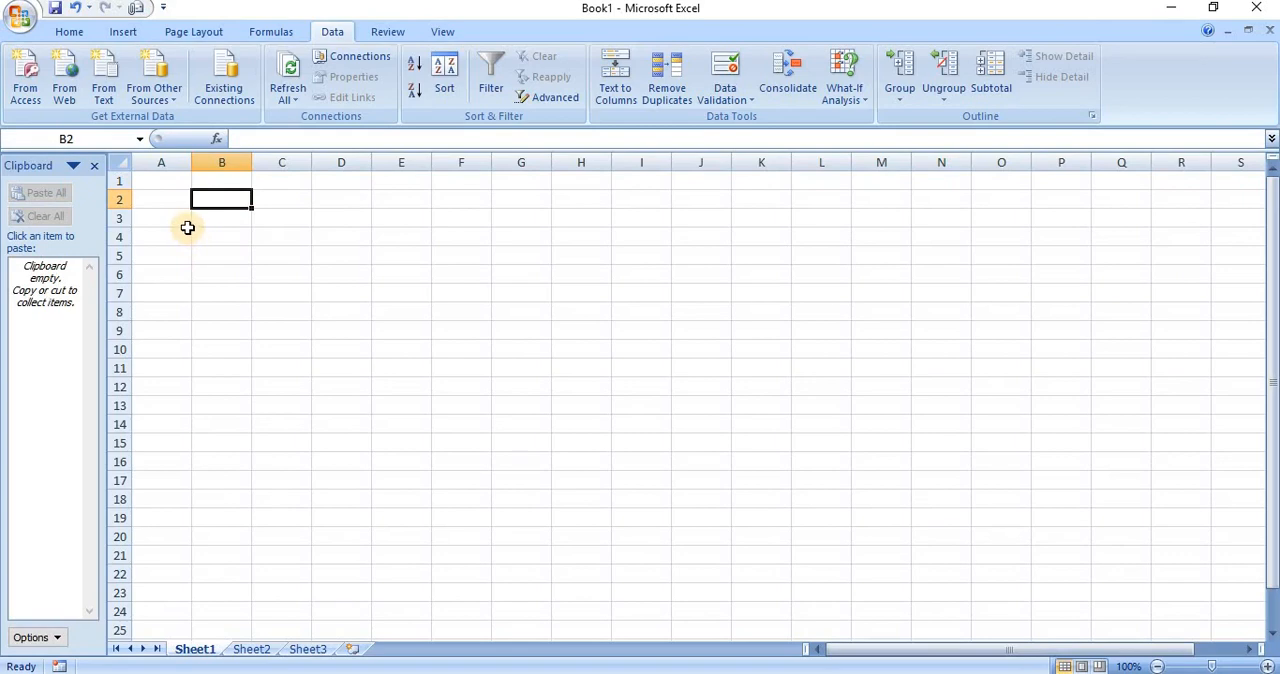
pyautogui.click(187, 230)
pyautogui.click(221, 236)
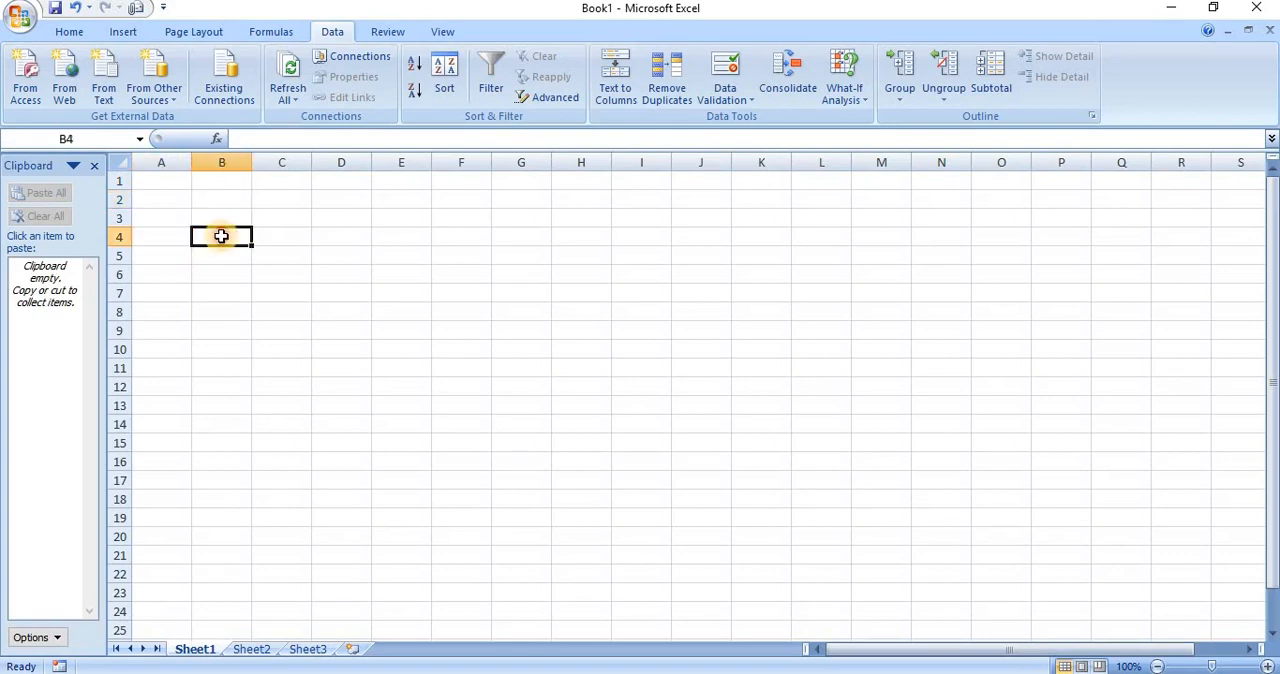
pyautogui.write('50')
pyautogui.press('Return')
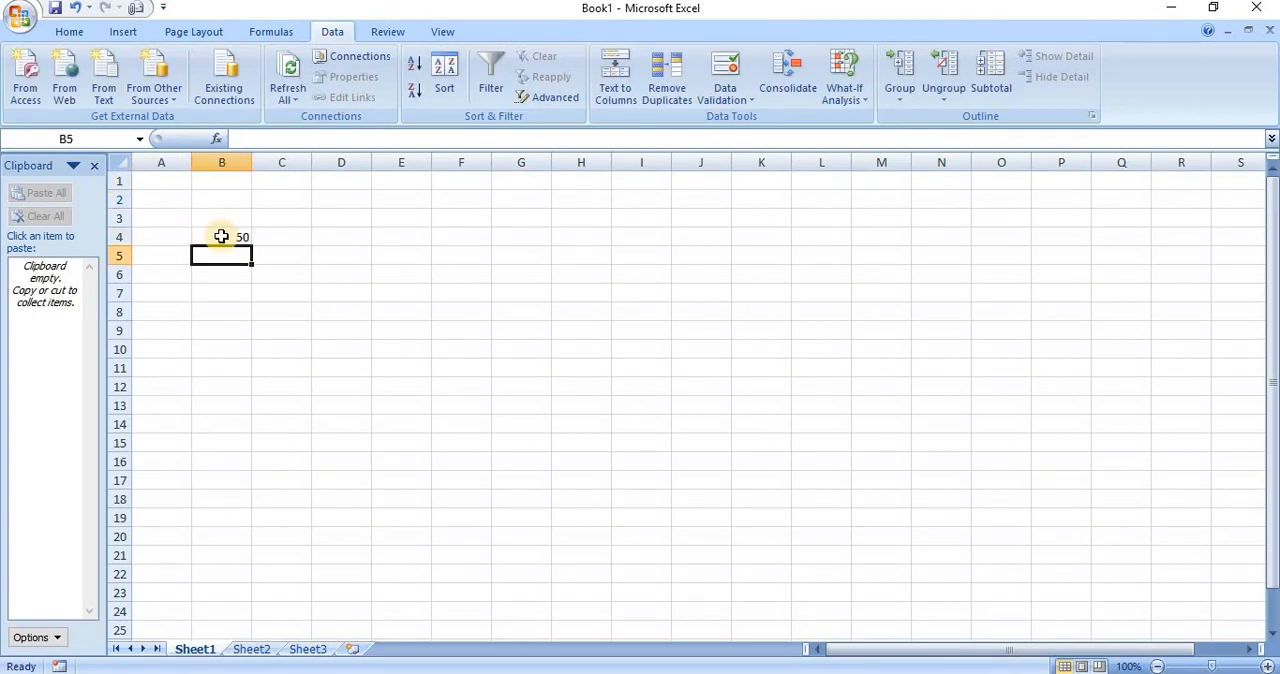
# Enter 60 in cell E5 of Sheet1
pyautogui.press('Right')
pyautogui.press('Right')
pyautogui.press('Right')
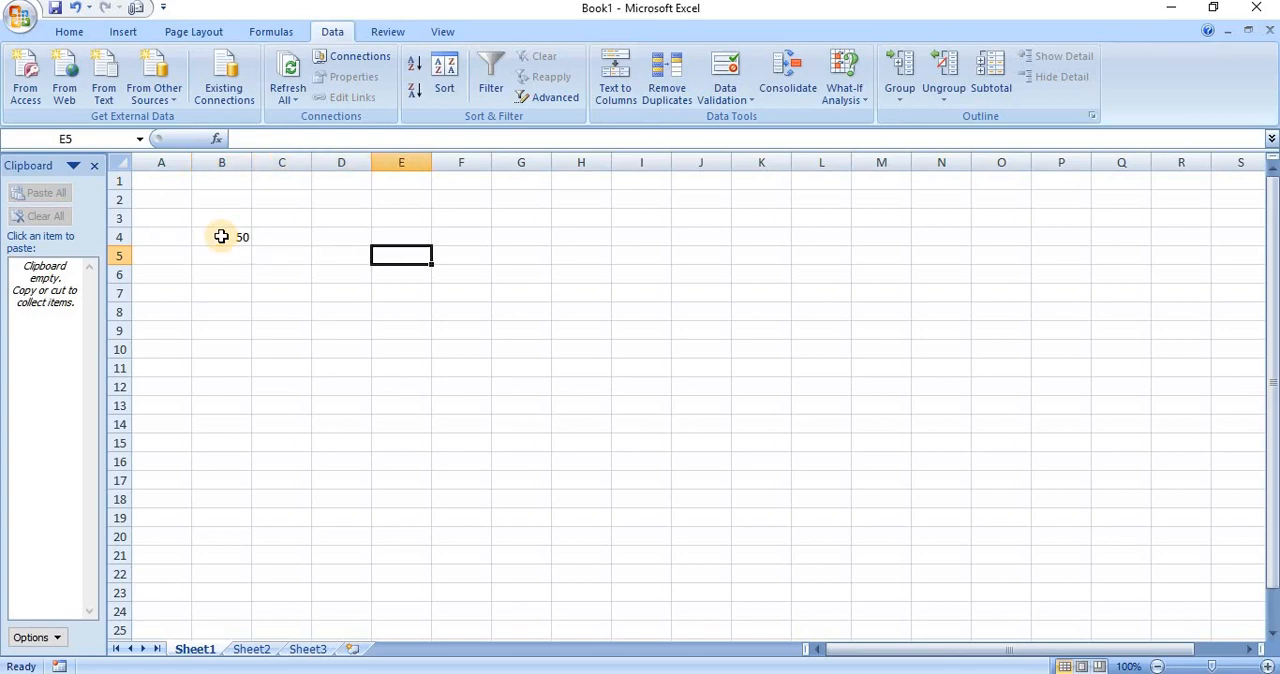
pyautogui.write('60')
pyautogui.press('Return')
# Enter 90 in cell C7 of Sheet1
pyautogui.press('Down')
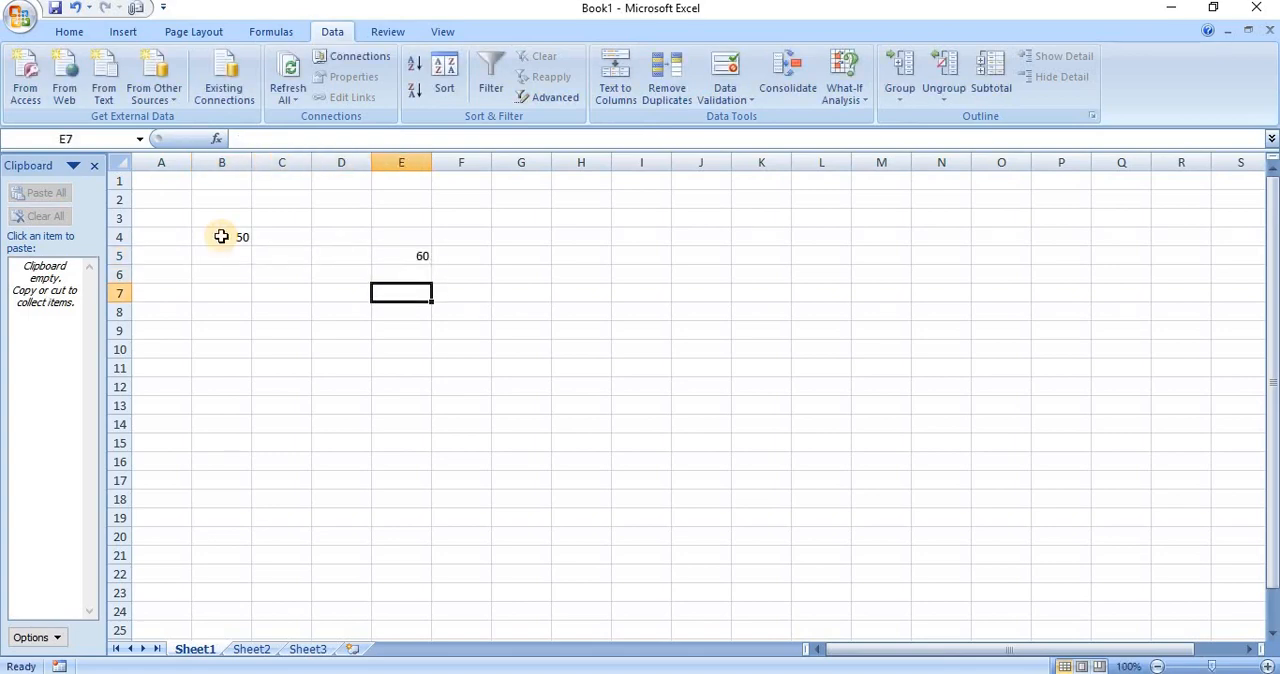
pyautogui.press('Left')
pyautogui.press('Left')
pyautogui.write('9')
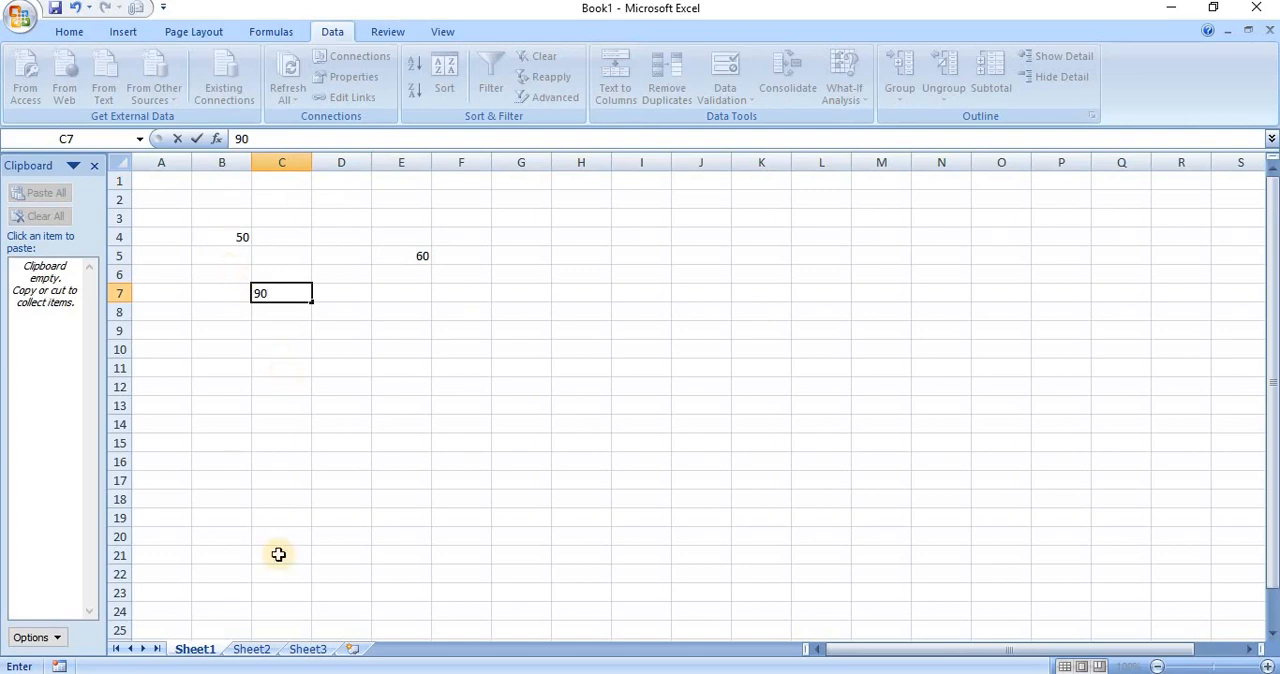
# Enter 24 in cell A1 of Sheet2 and return to Sheet1
pyautogui.click(251, 650)
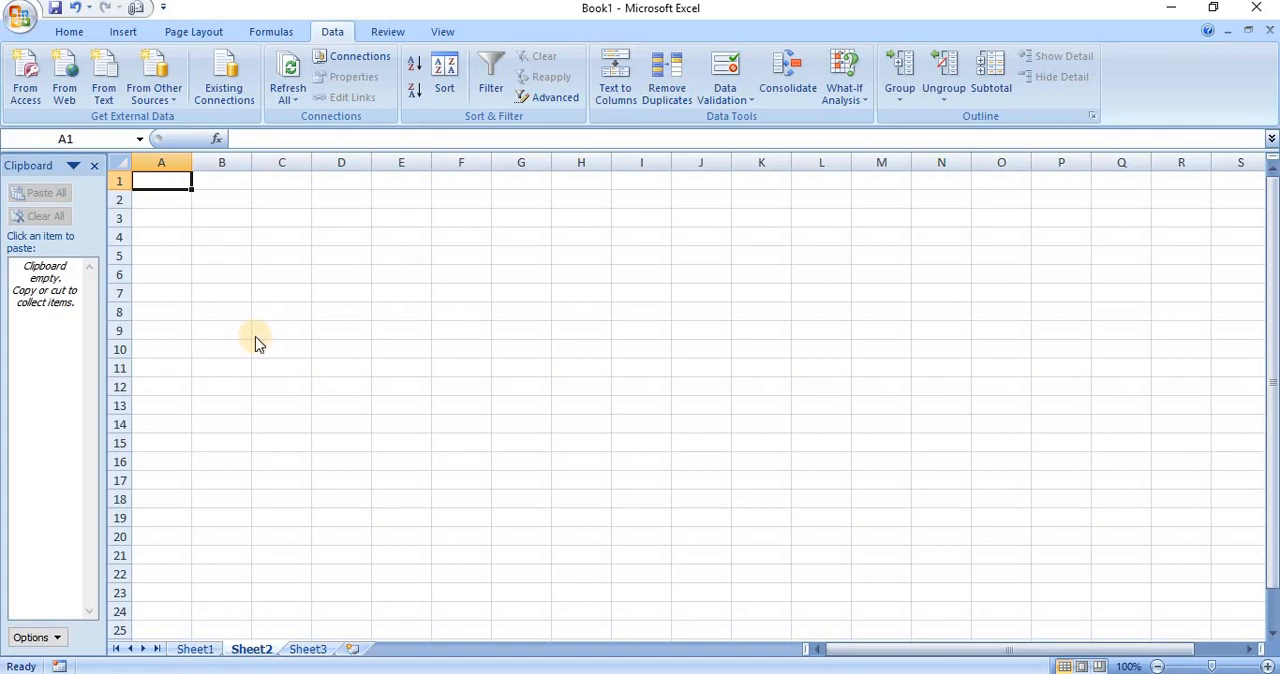
pyautogui.write('24')
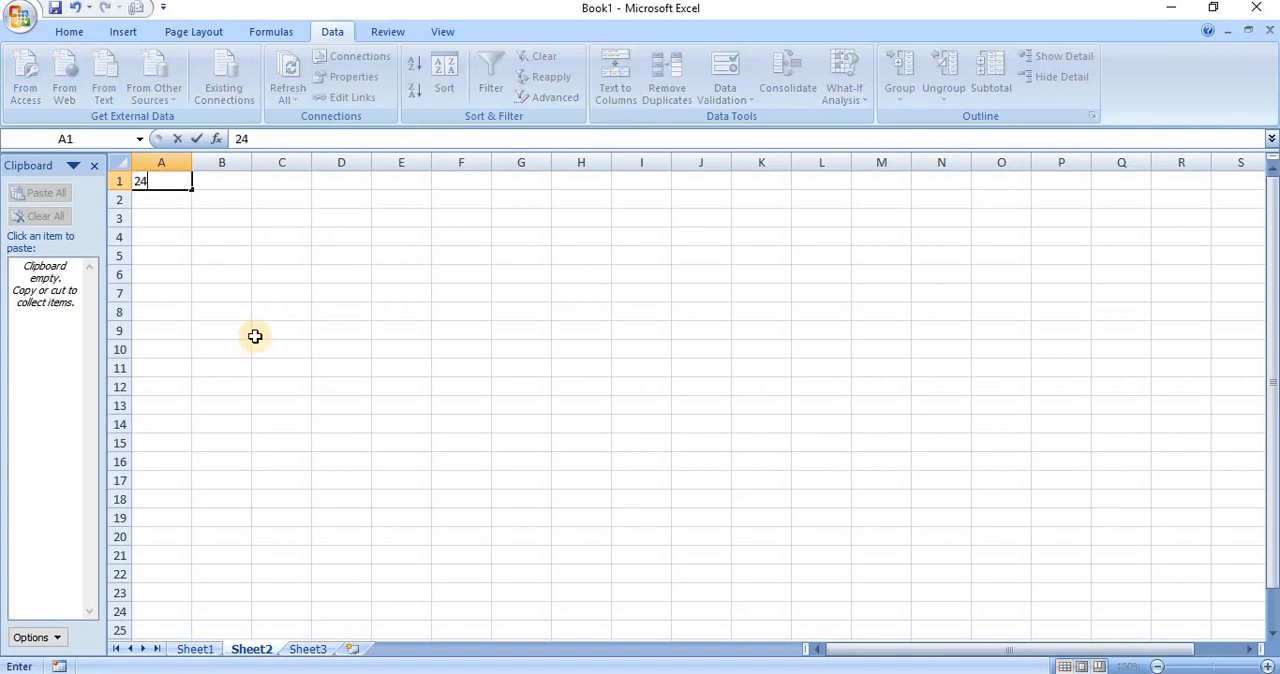
pyautogui.click(195, 650)
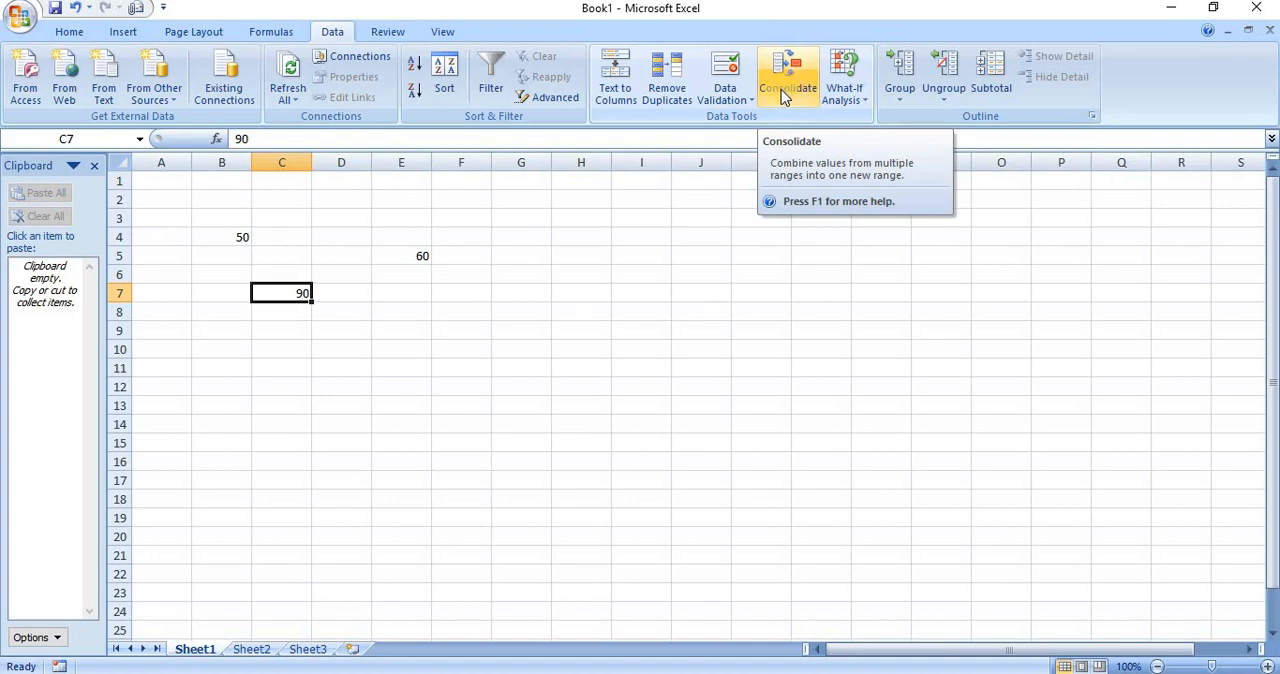
# Start a Consolidate operation with Sheet1 cell E7 as the destination and review the available functions, keeping Max
pyautogui.click(423, 289)
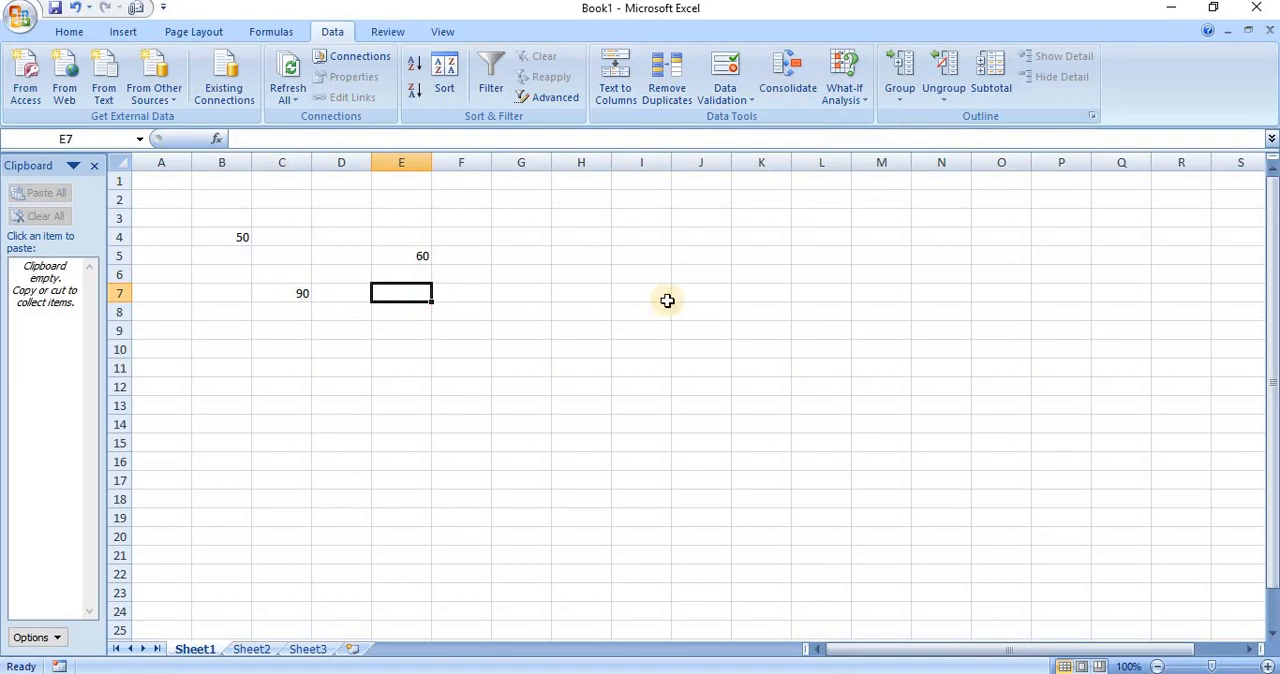
pyautogui.click(781, 90)
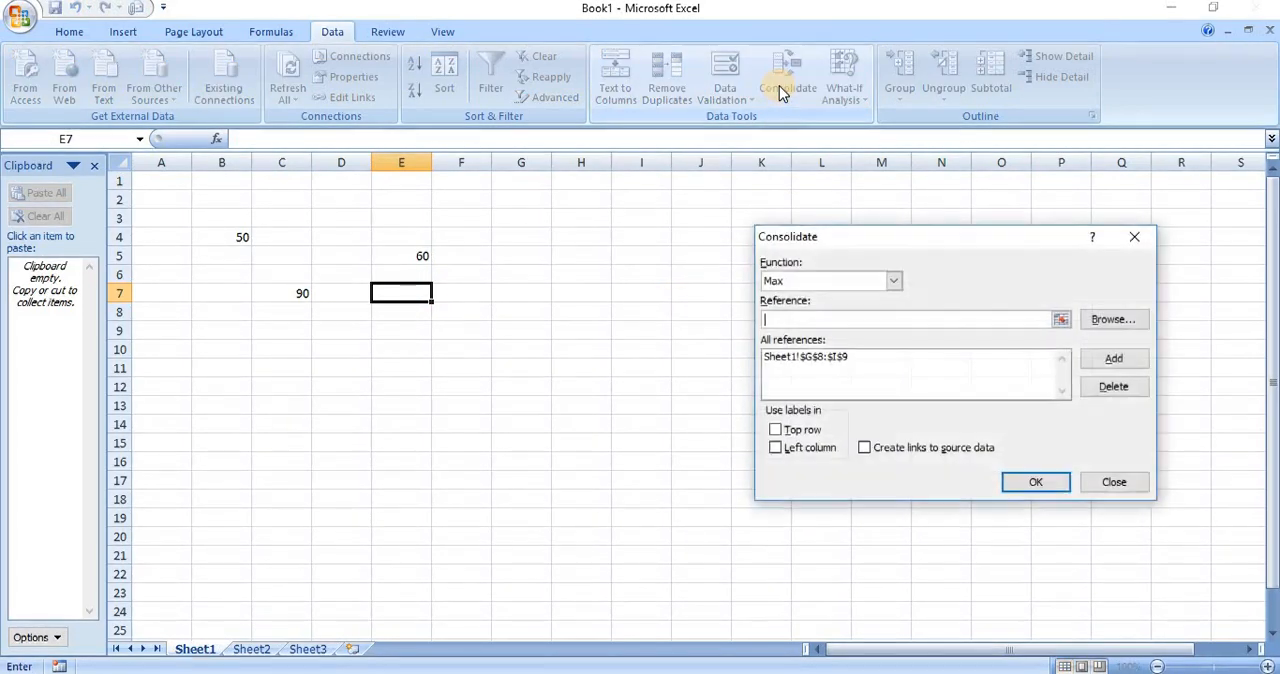
pyautogui.click(894, 282)
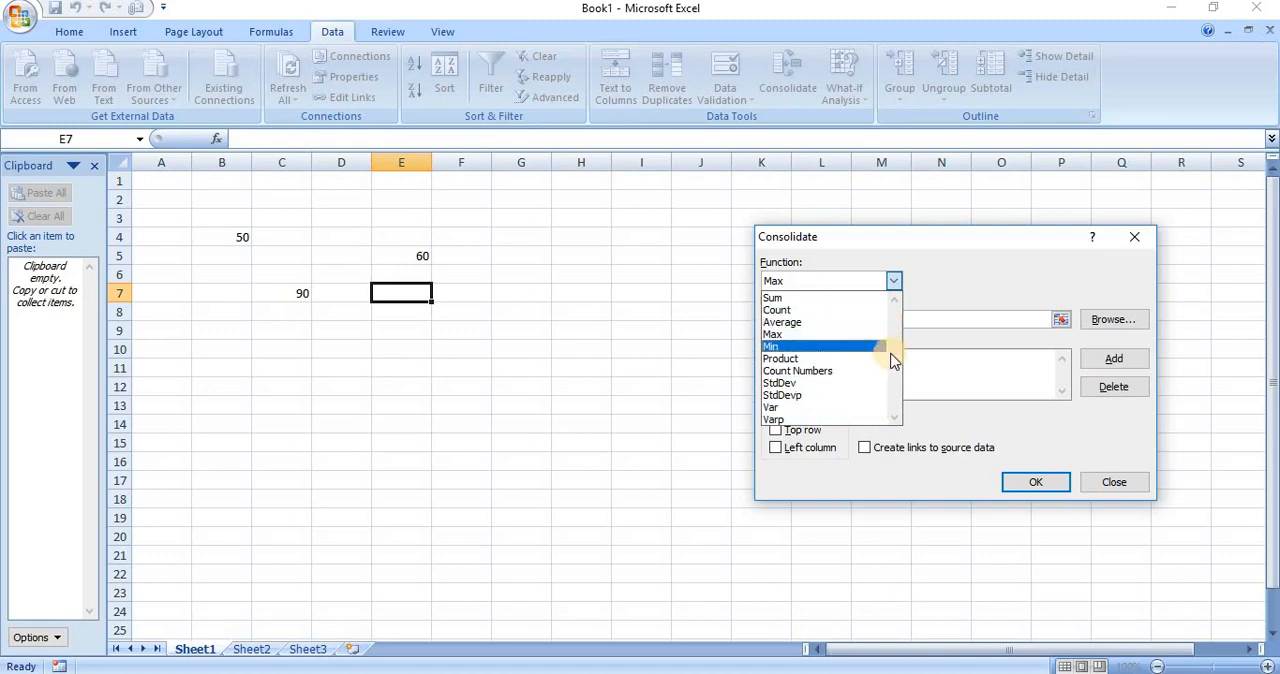
pyautogui.click(894, 285)
pyautogui.click(855, 322)
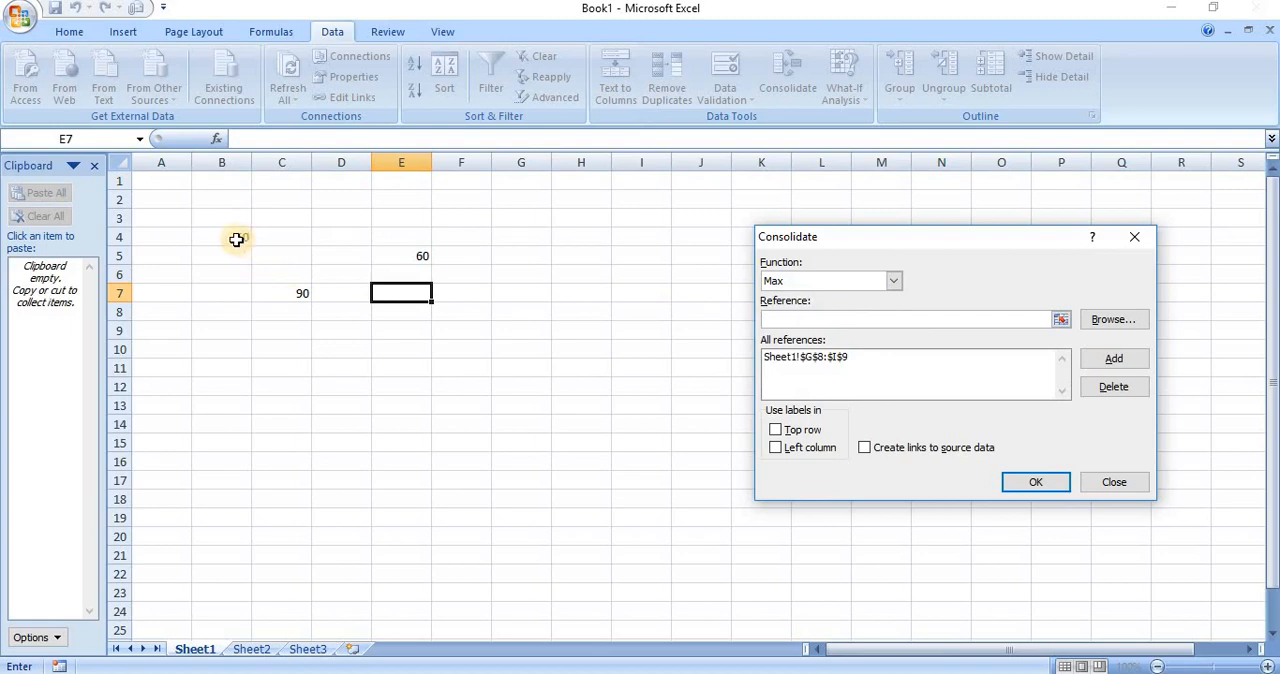
pyautogui.click(235, 236)
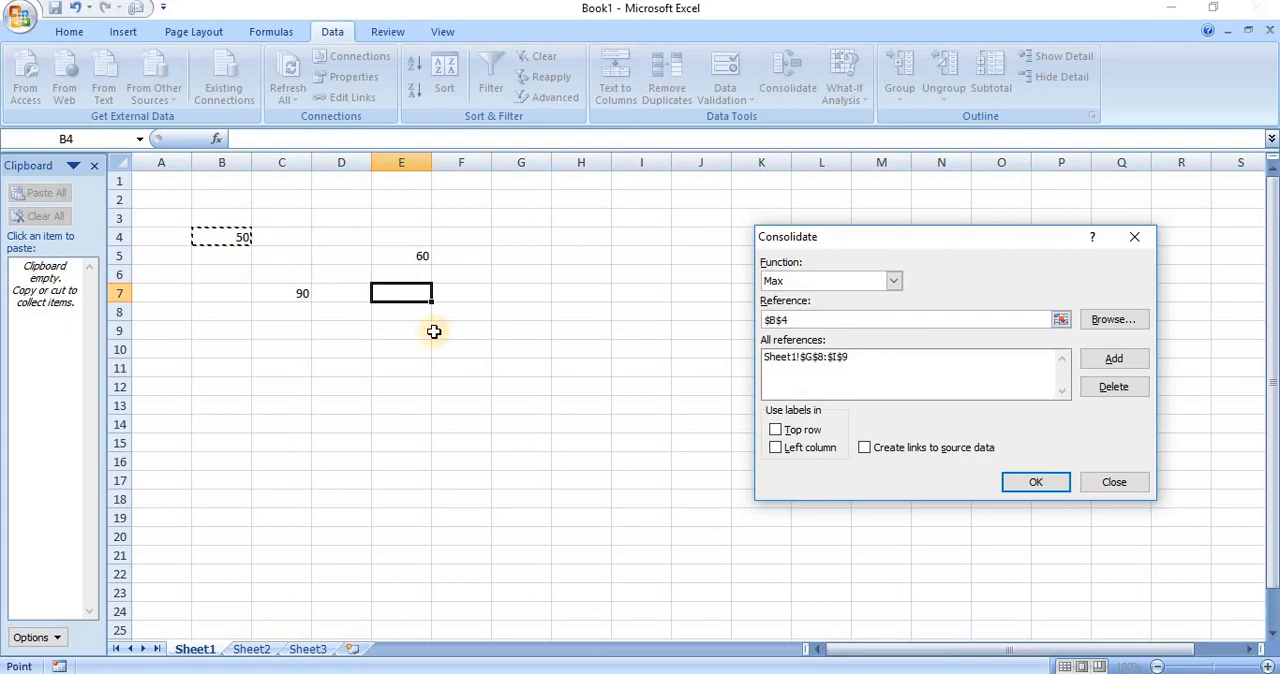
pyautogui.click(1107, 363)
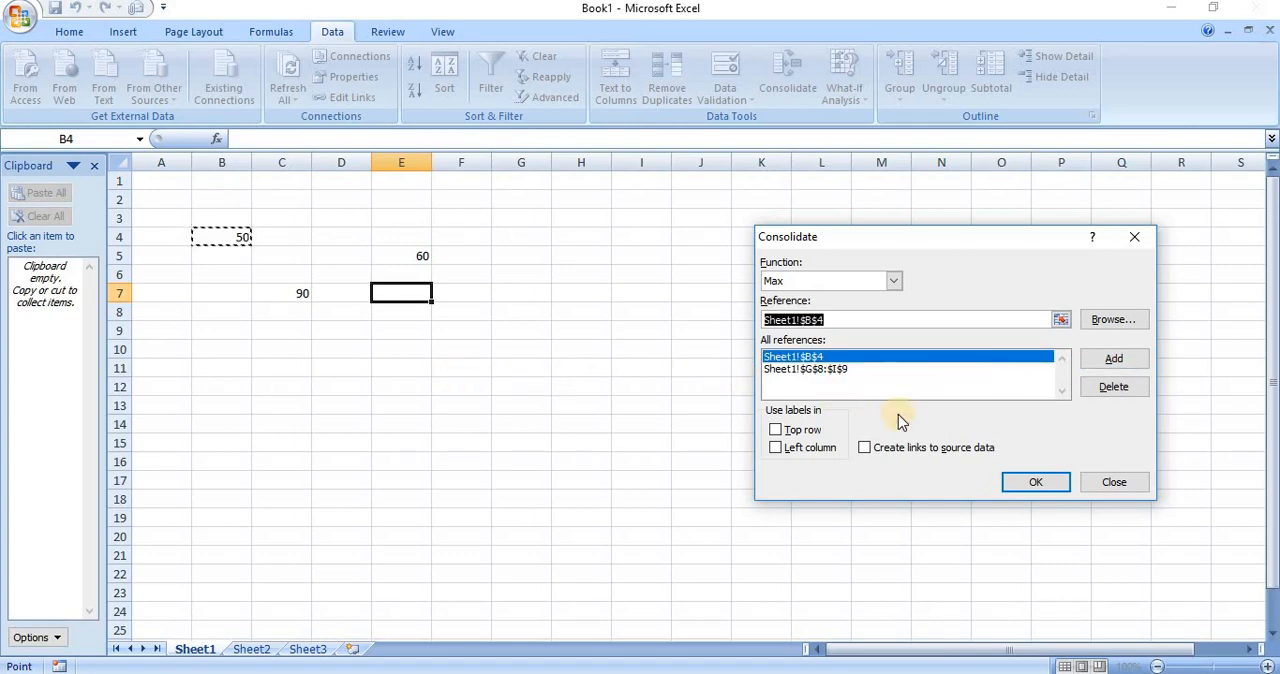
pyautogui.click(1106, 392)
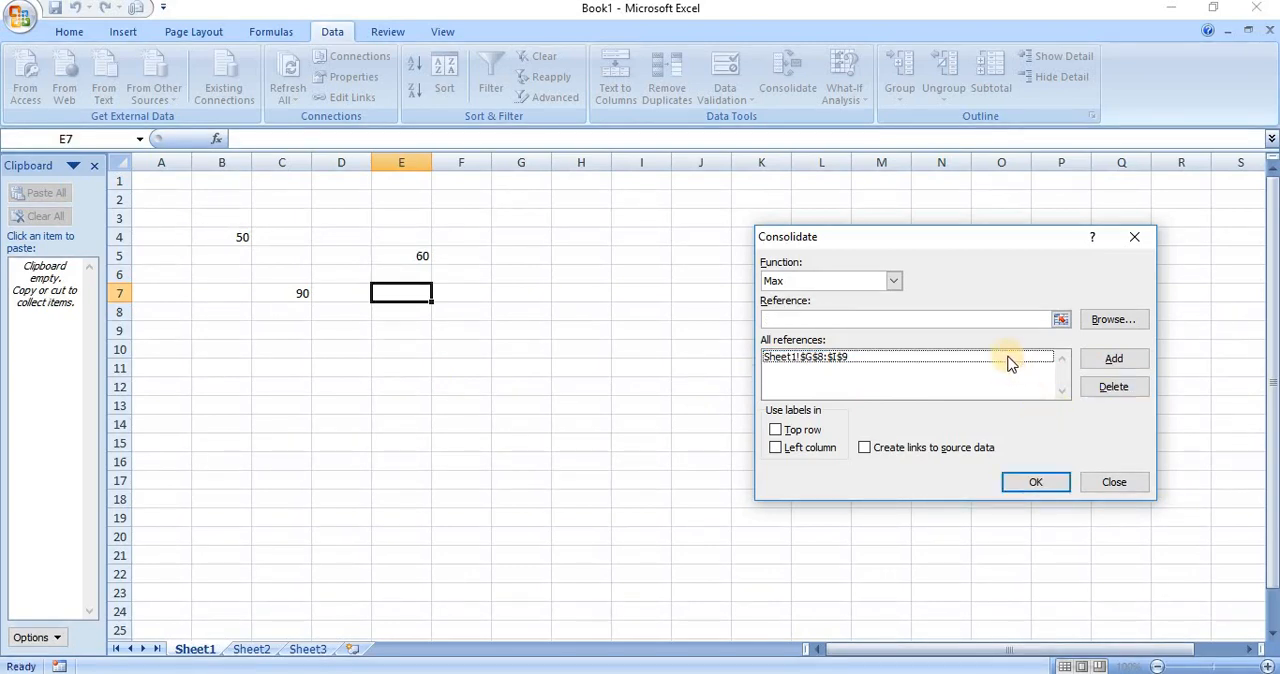
# Replace the existing Sheet1!$G$8:$I$9 consolidation reference with cell B4 of Sheet1
pyautogui.click(1006, 358)
pyautogui.click(1116, 388)
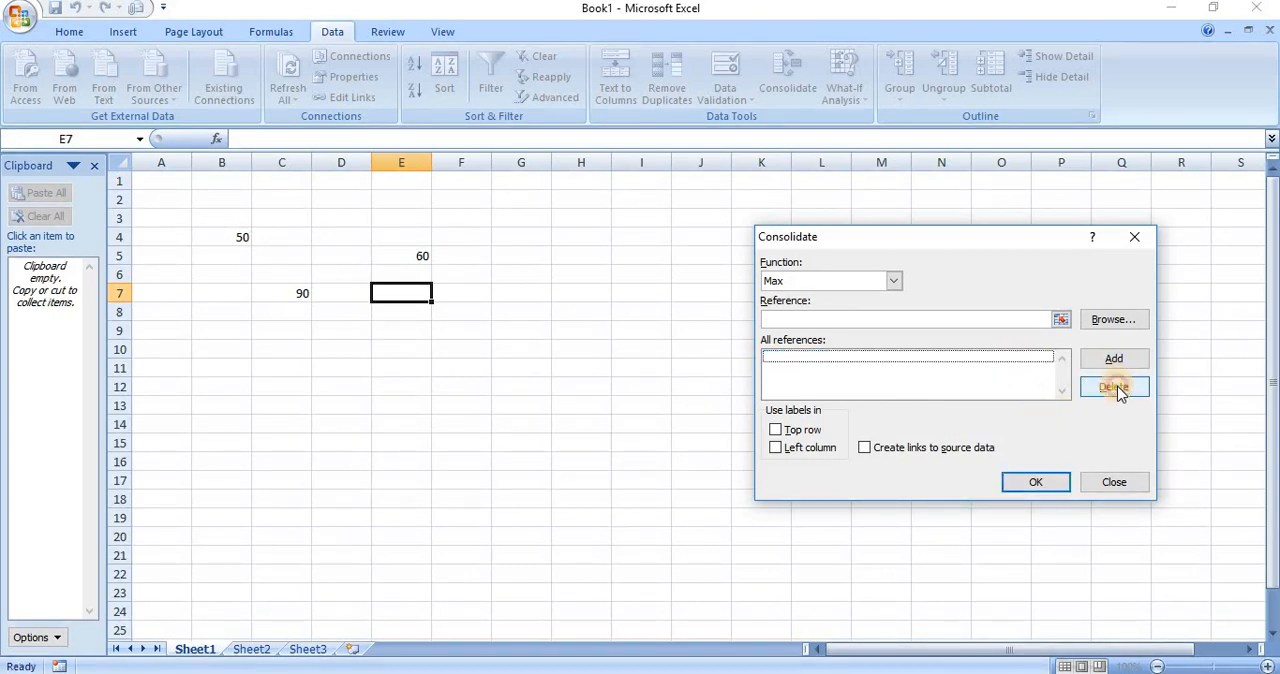
pyautogui.click(928, 318)
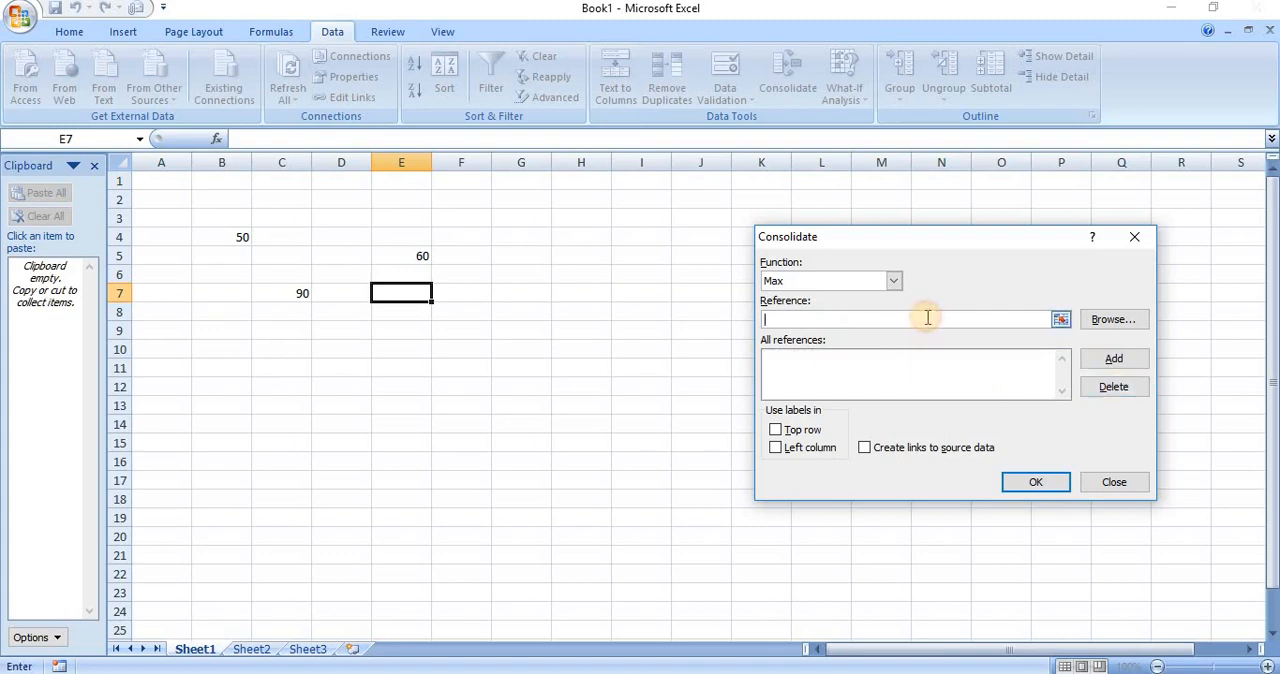
pyautogui.click(236, 237)
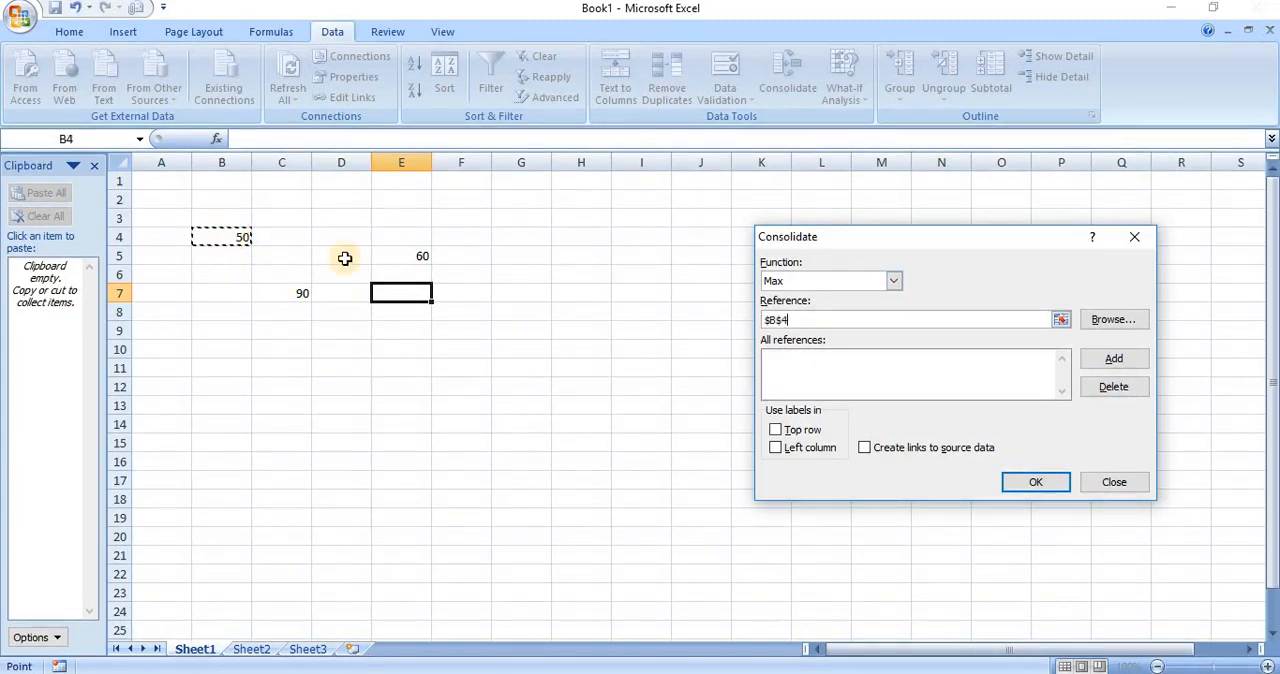
pyautogui.click(1113, 360)
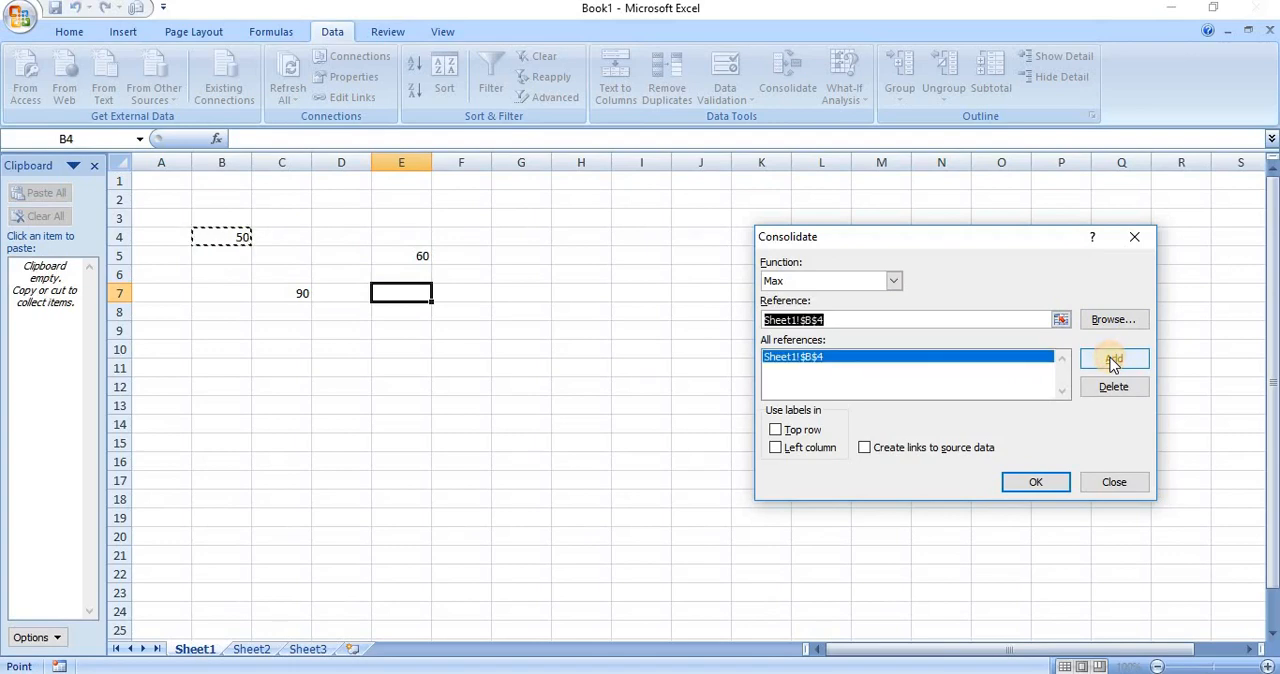
# Add Sheet1 cells E5 and C7 to the consolidation references
pyautogui.click(421, 257)
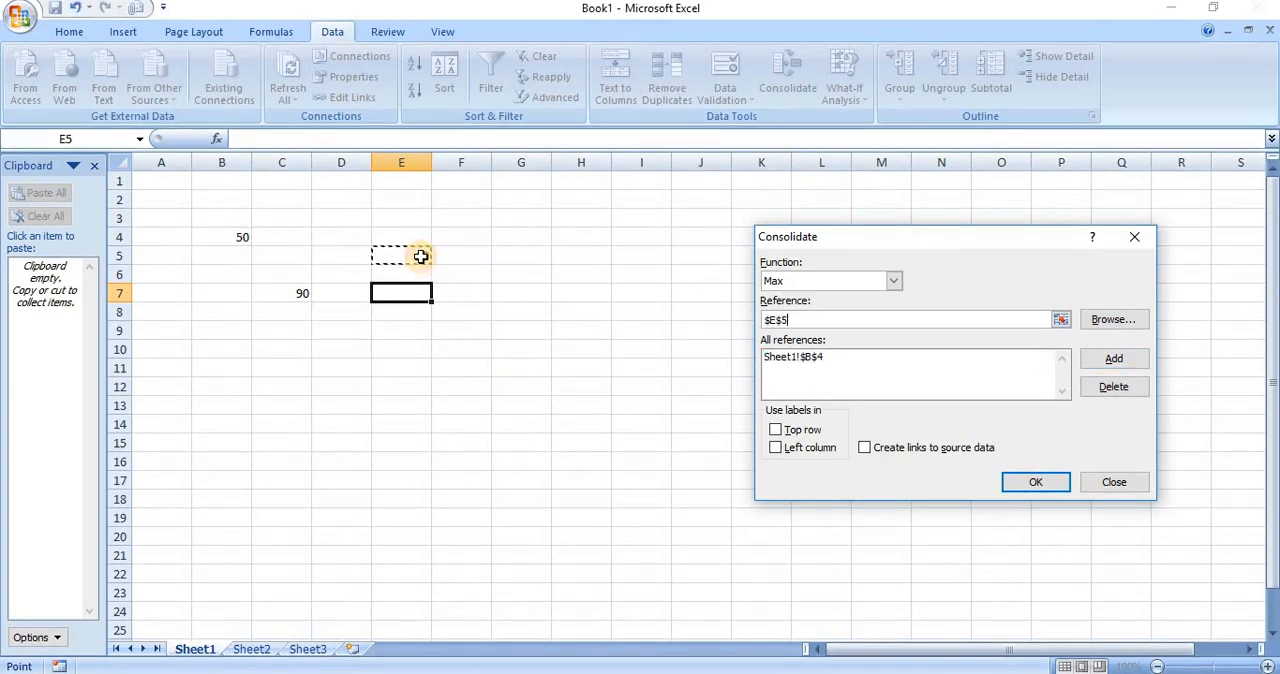
pyautogui.click(1110, 360)
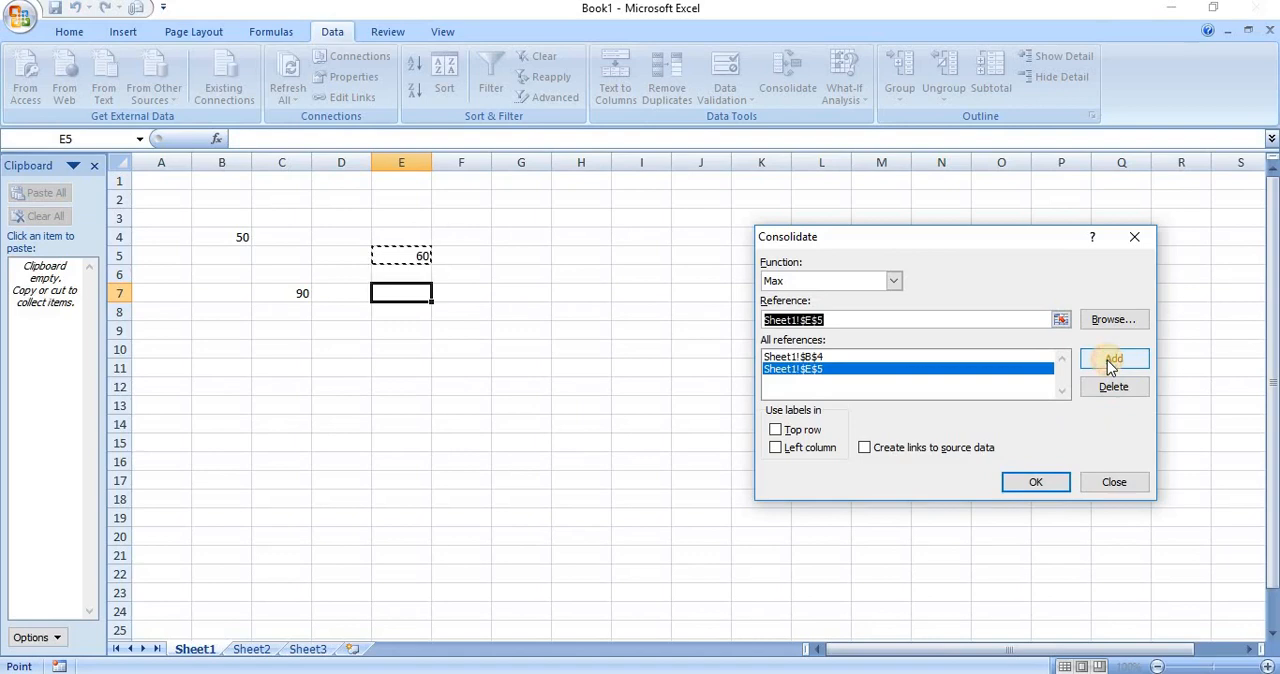
pyautogui.click(296, 292)
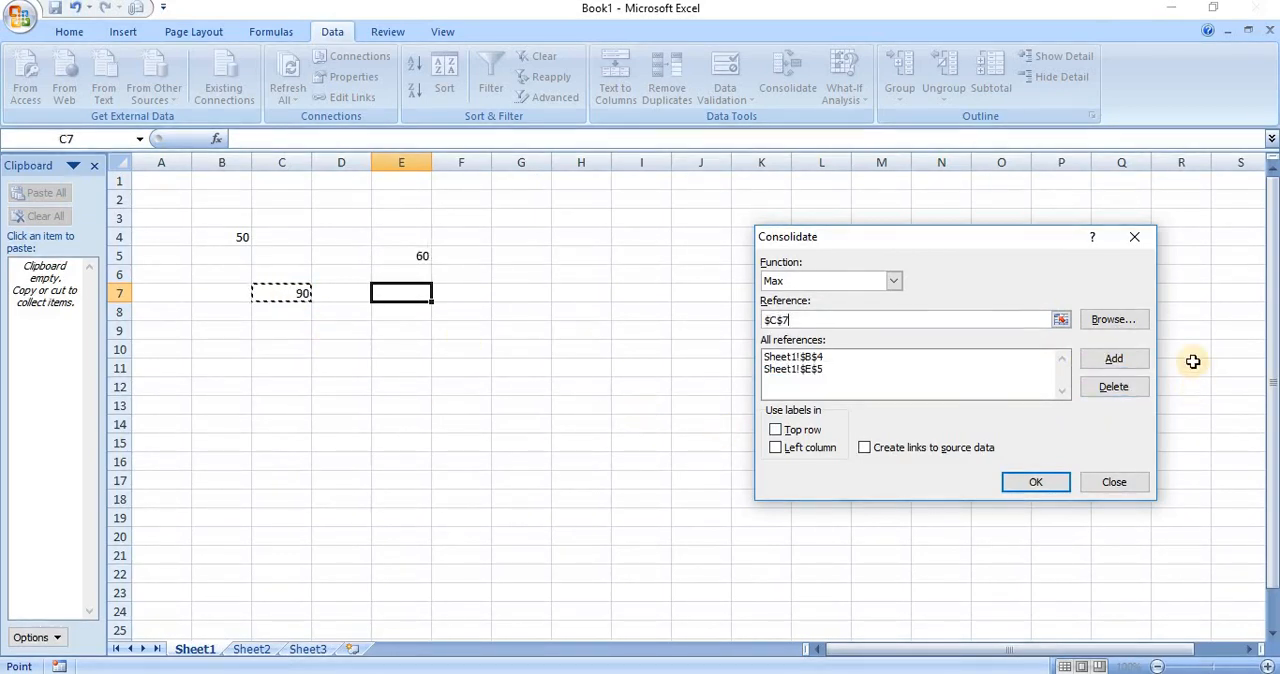
pyautogui.click(1136, 363)
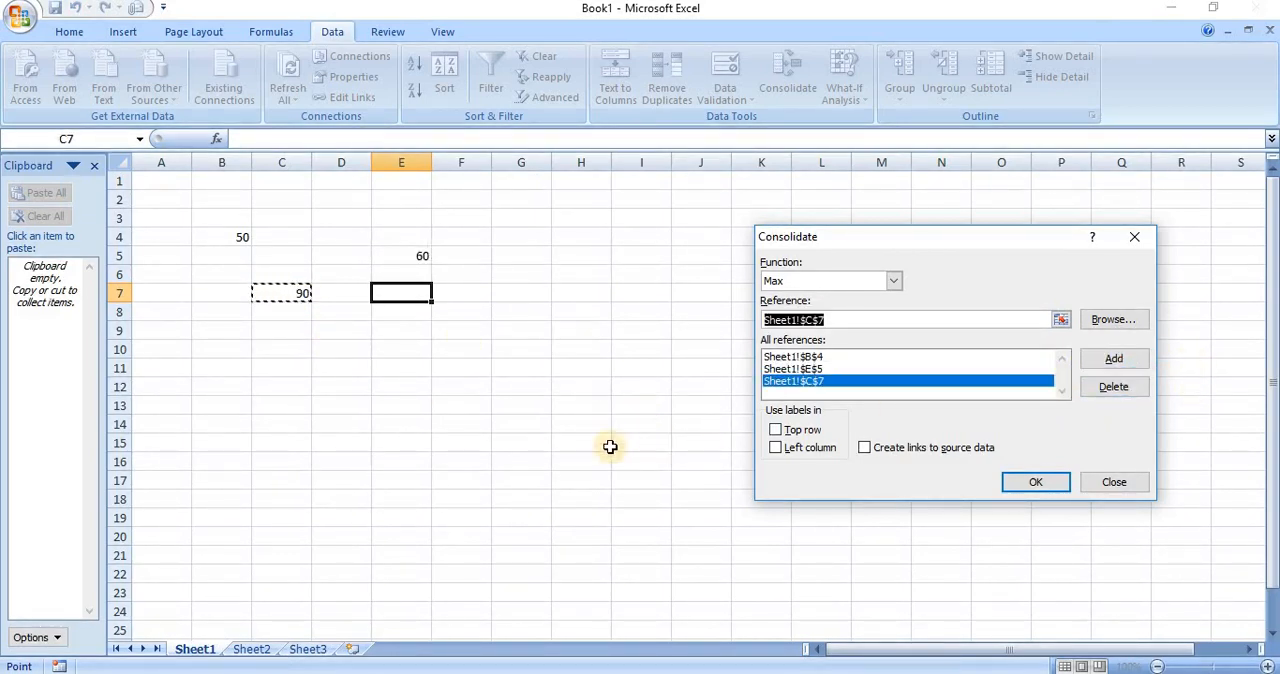
# Add cell A1 of Sheet2 to the references and run the Max consolidation into cell E7 of Sheet1
pyautogui.click(255, 650)
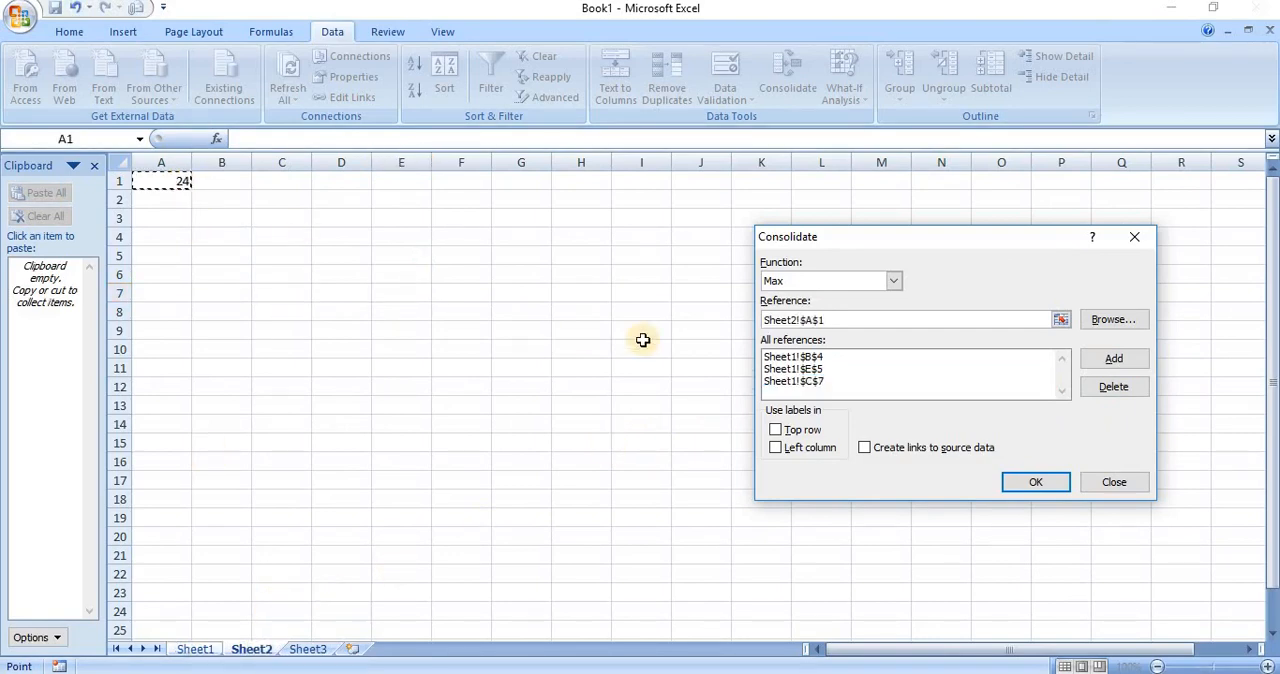
pyautogui.click(1091, 357)
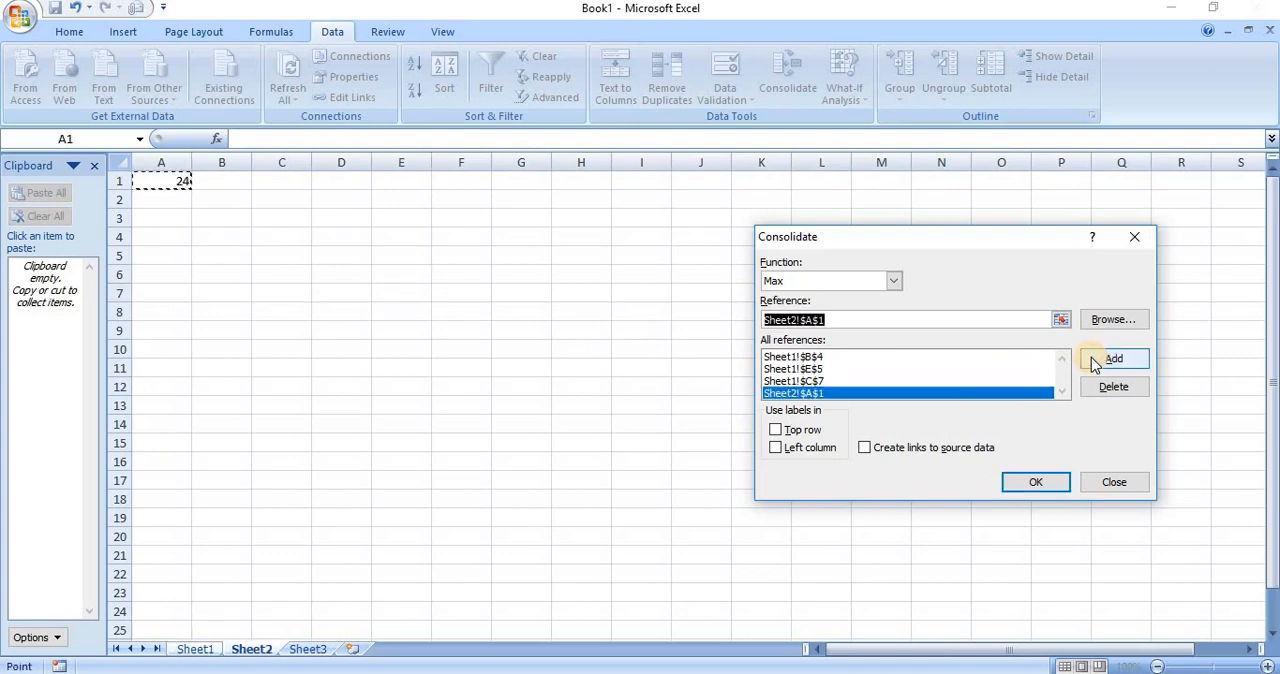
pyautogui.click(200, 652)
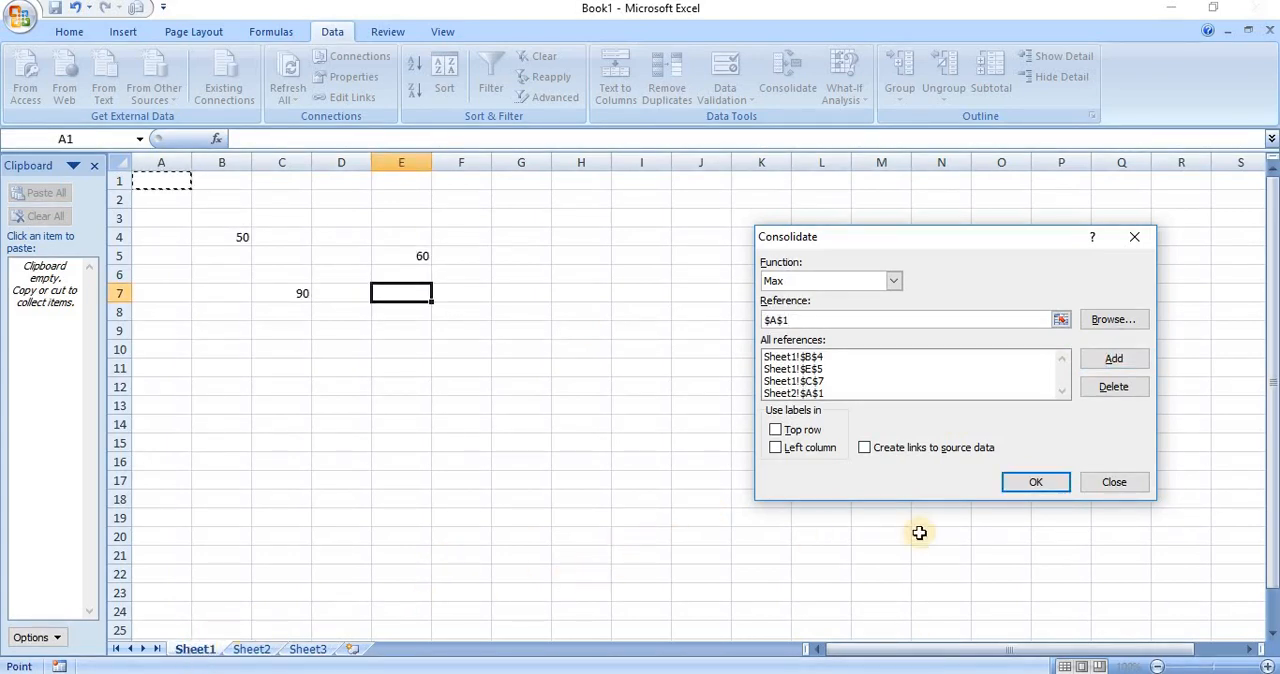
pyautogui.click(1026, 484)
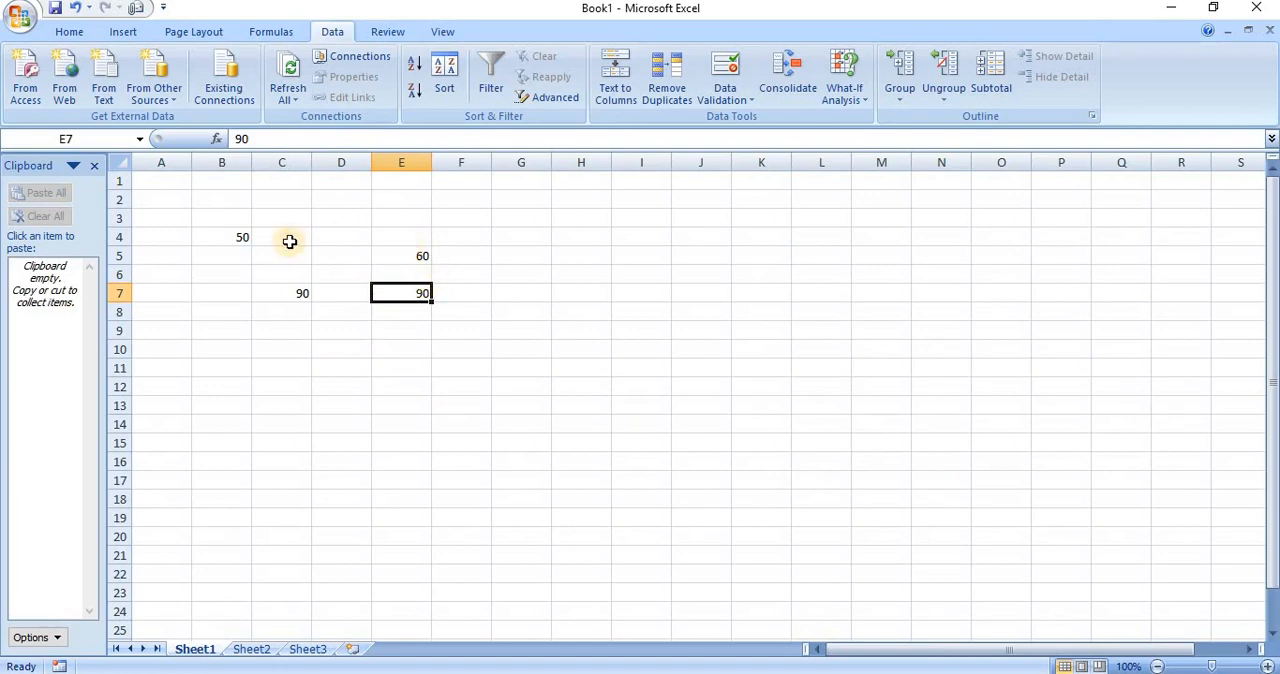
# Check the source value on Sheet2, return to Sheet1 and clear the consolidated result from cell E7
pyautogui.click(251, 651)
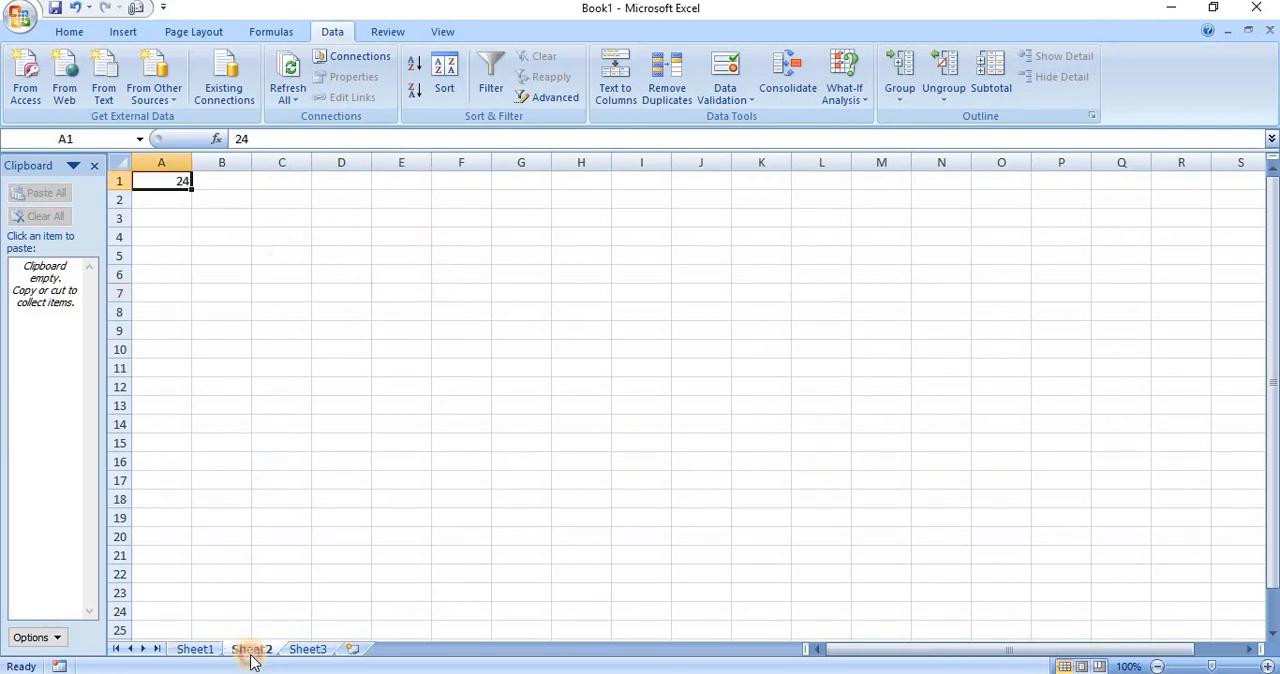
pyautogui.click(196, 651)
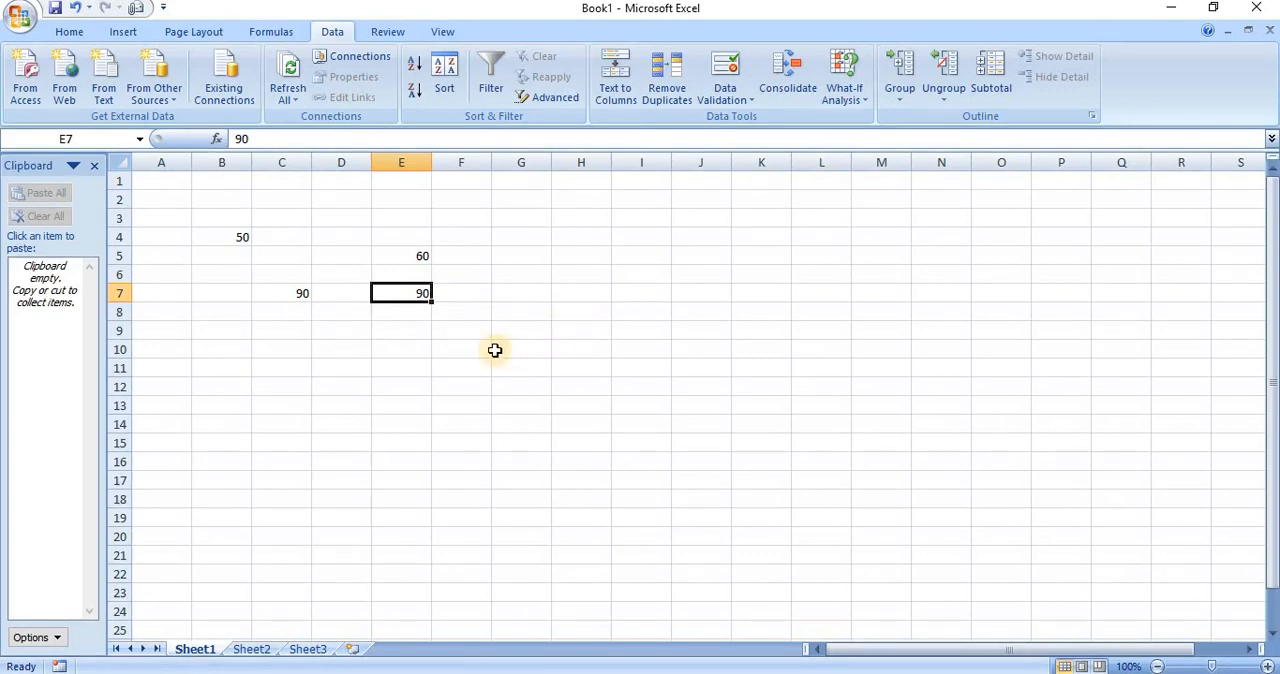
pyautogui.press('BackSpace')
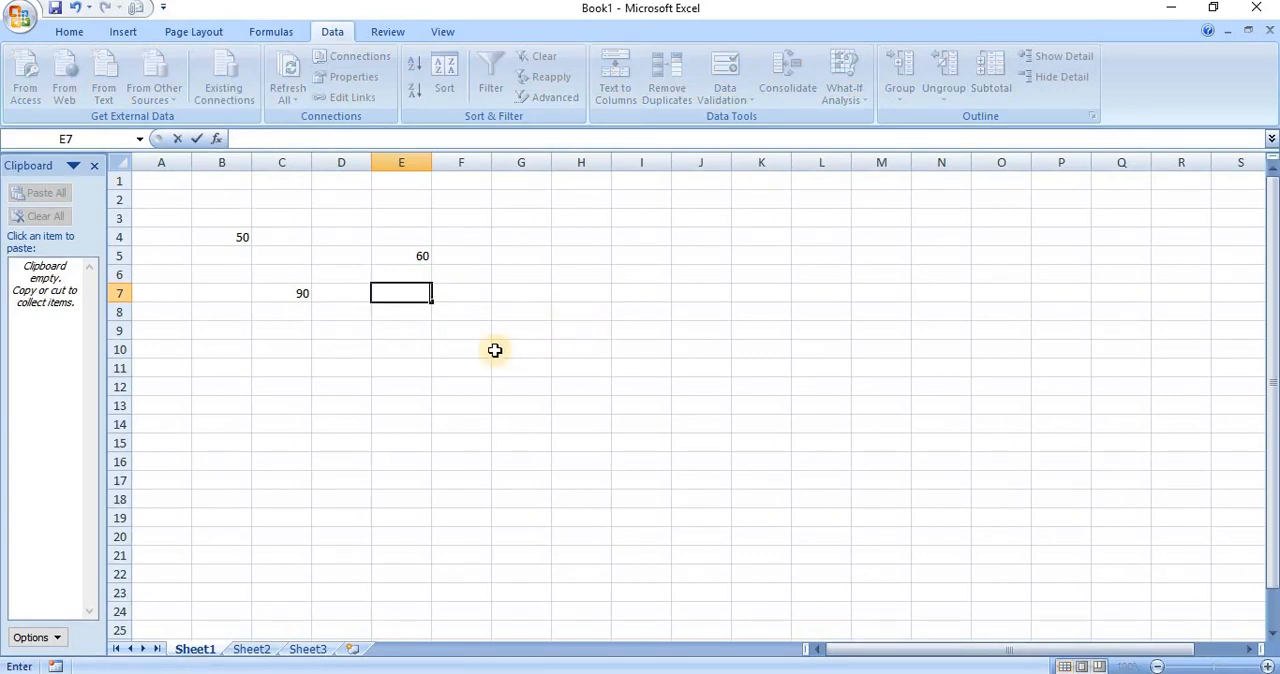
pyautogui.press('Escape')
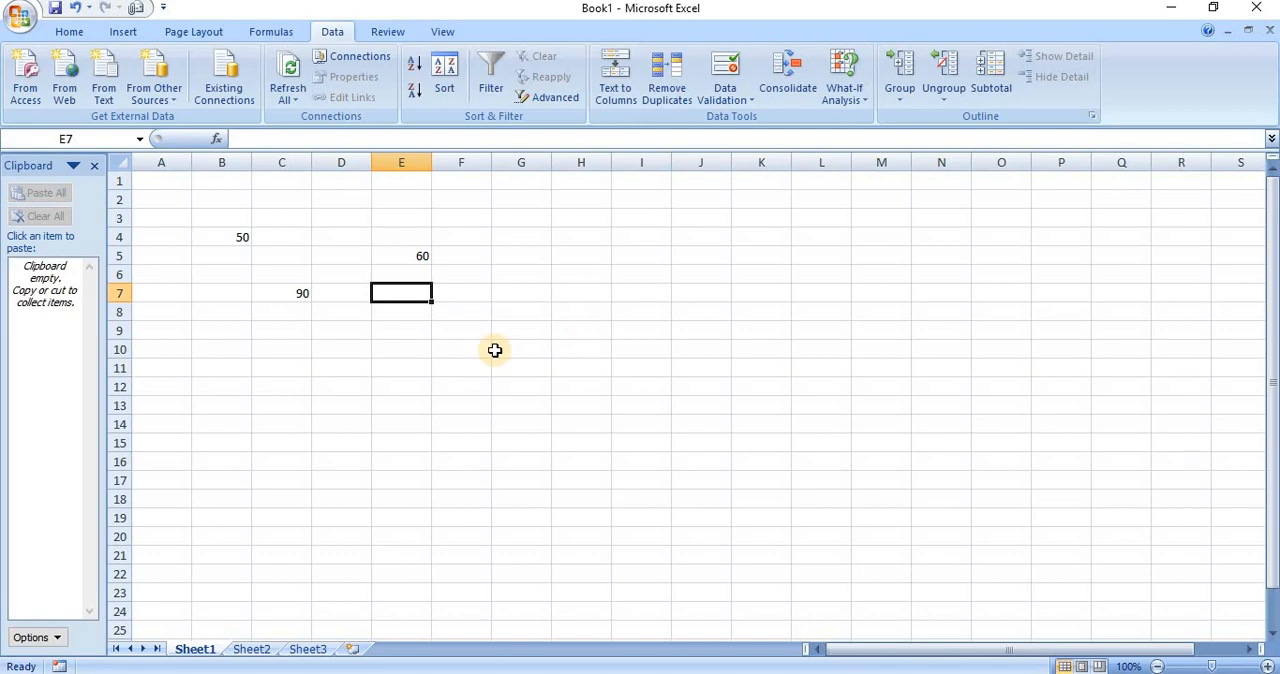
# Reopen Consolidate for cell E7 and delete every stored reference: Sheet1 cells A1, B4, E5 and C7, and Sheet2 cell A1
pyautogui.click(772, 70)
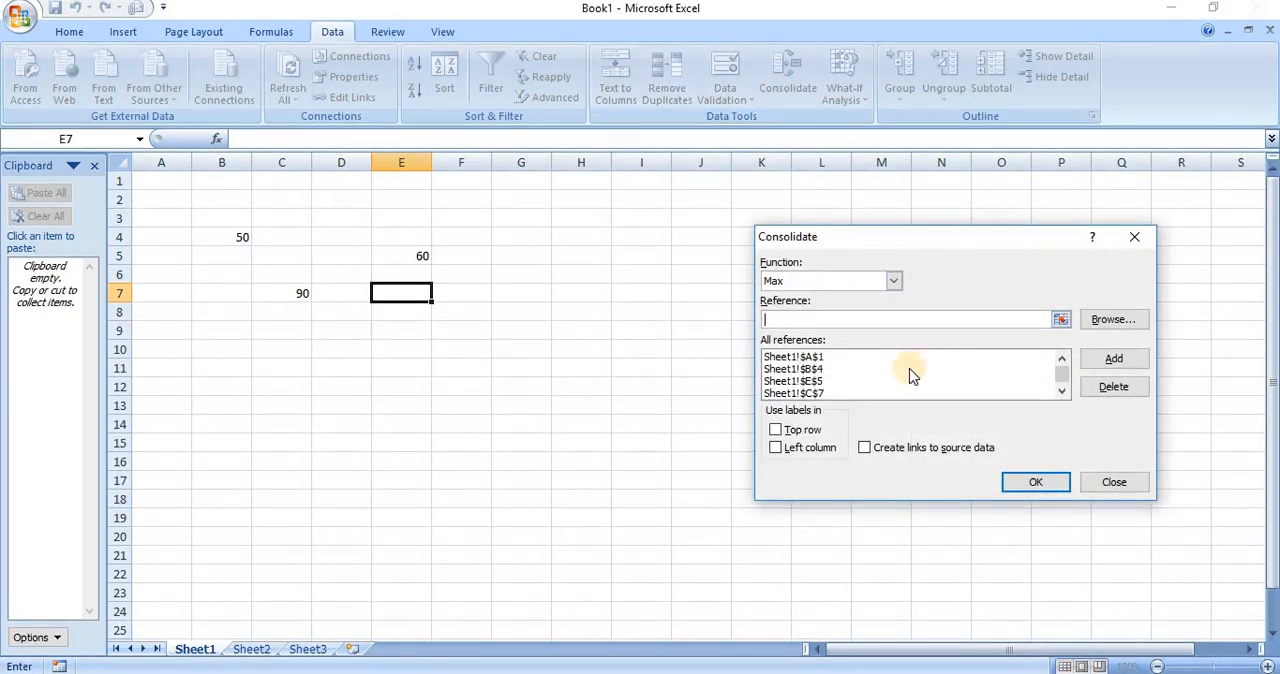
pyautogui.click(887, 359)
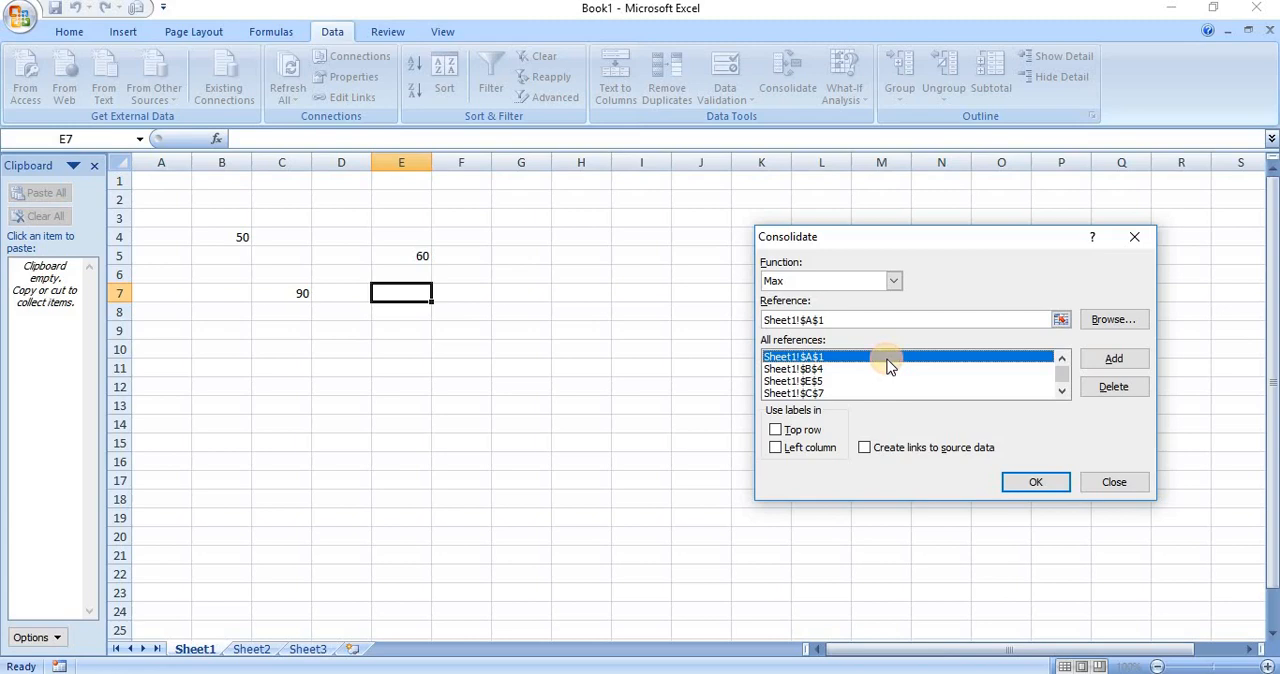
pyautogui.click(1100, 388)
pyautogui.click(975, 358)
pyautogui.click(1103, 393)
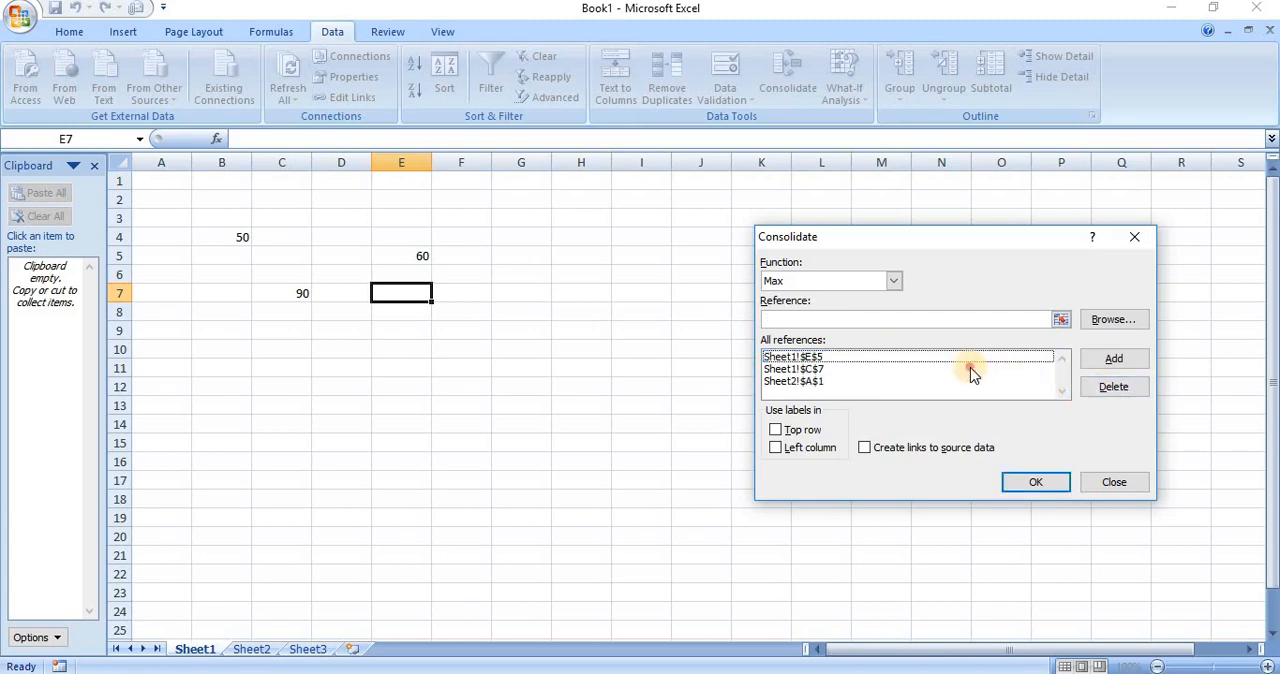
pyautogui.click(972, 371)
pyautogui.click(1104, 385)
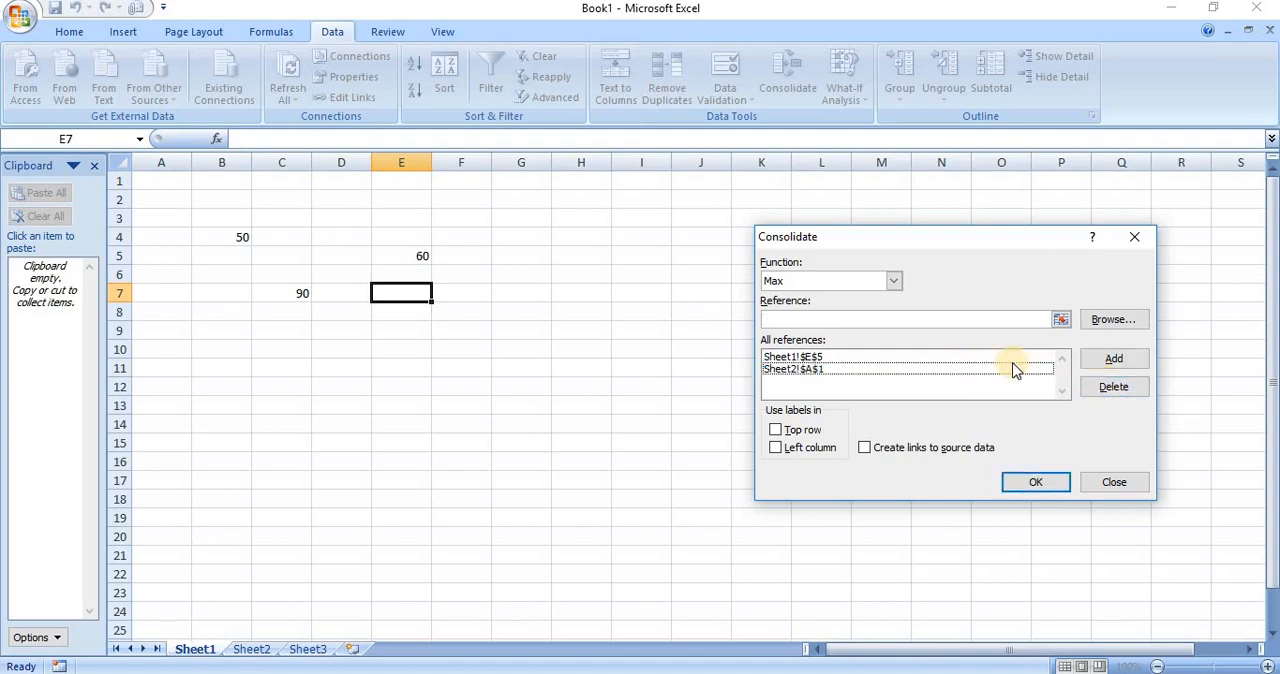
pyautogui.click(1001, 356)
pyautogui.click(1104, 384)
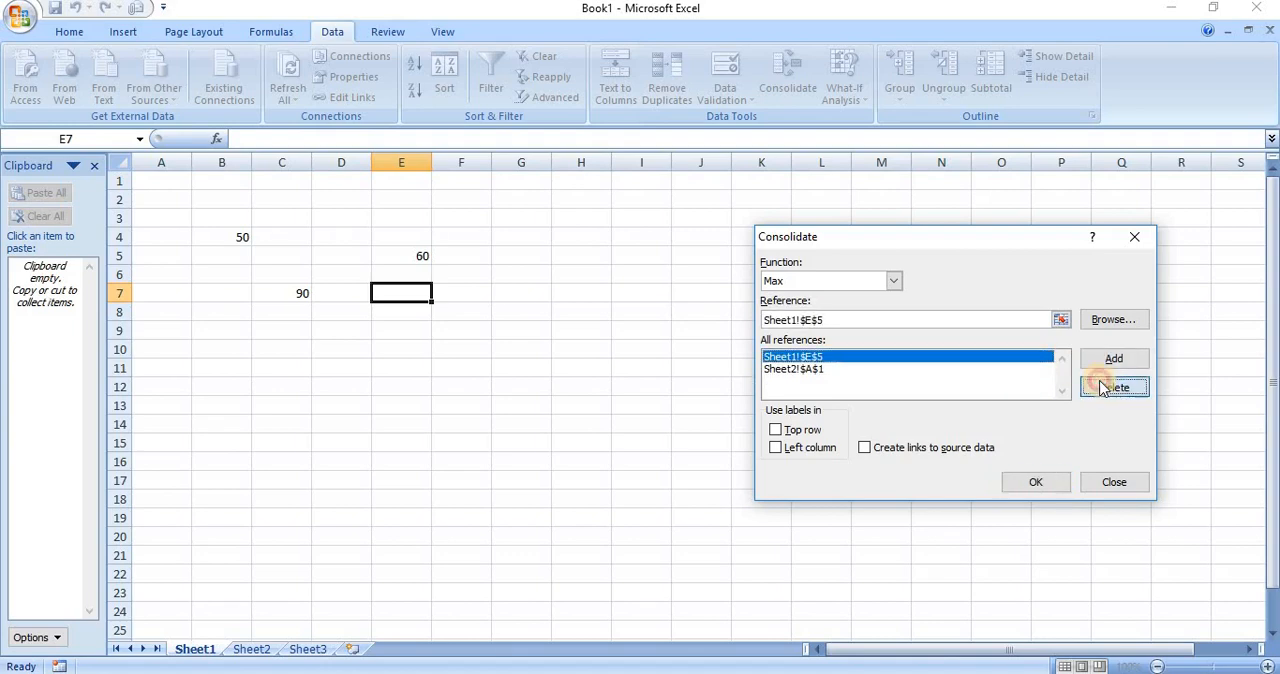
pyautogui.click(1001, 357)
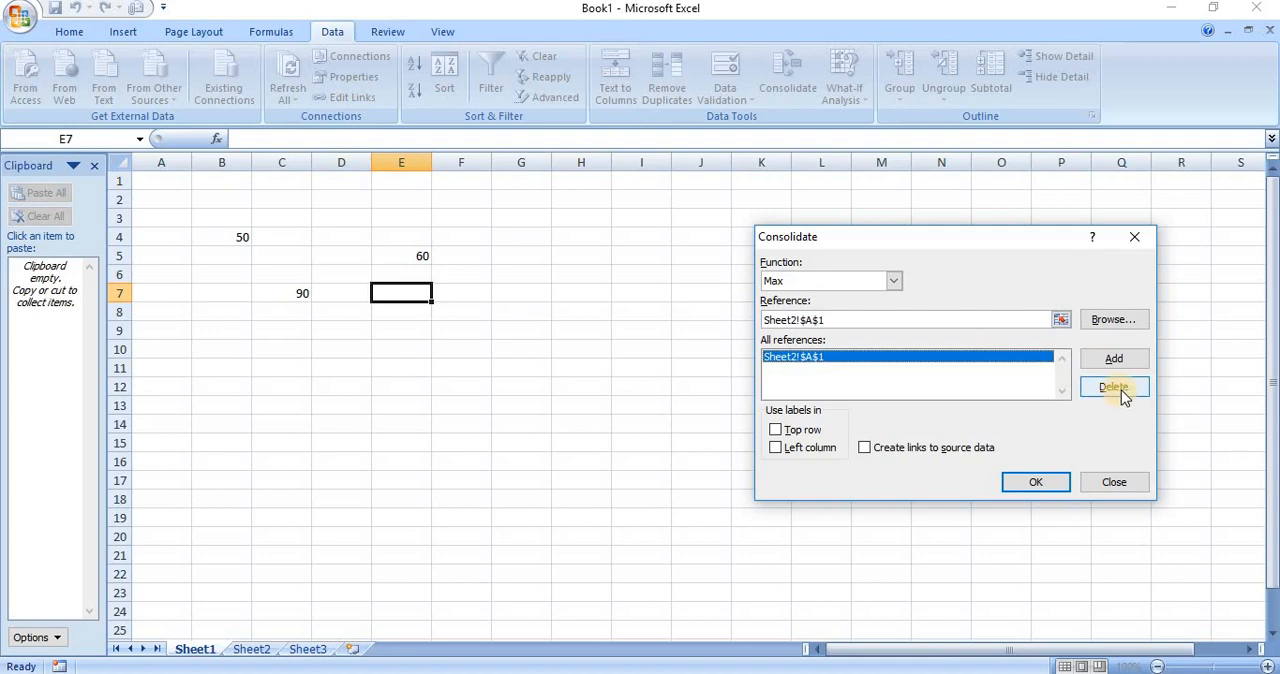
pyautogui.click(1119, 386)
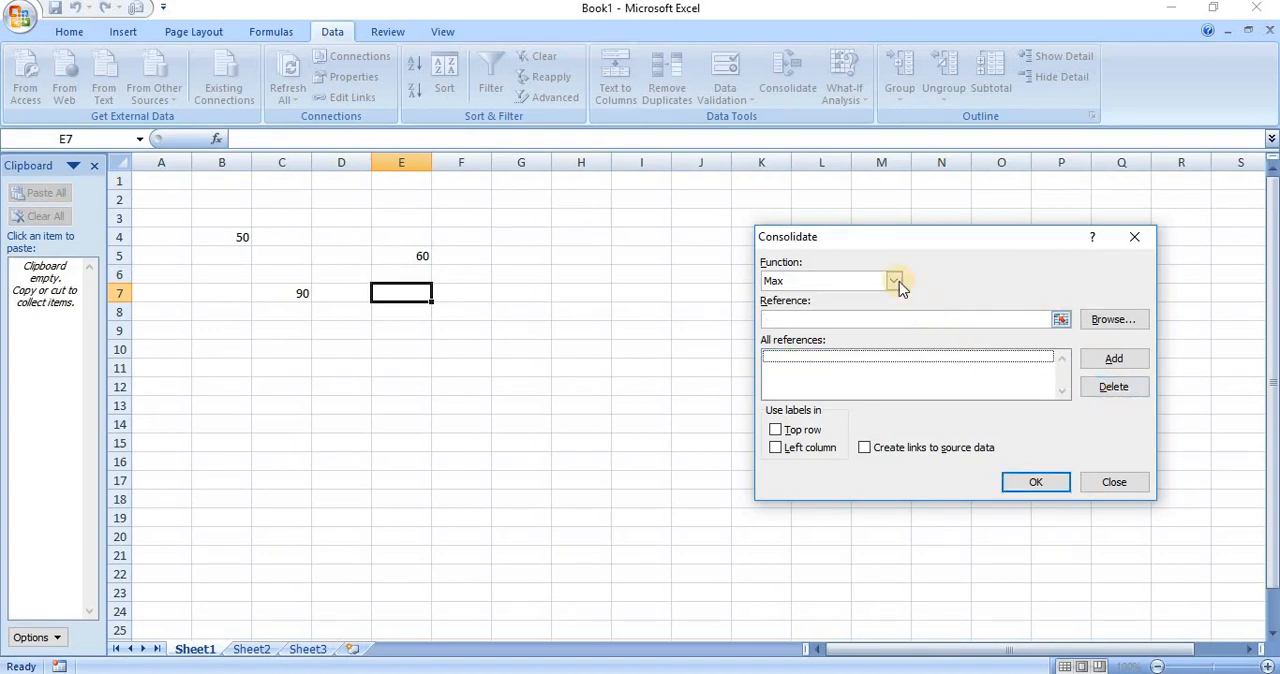
# Set the consolidation function to Sum and add cell B4 of Sheet1 as the first reference
pyautogui.click(895, 281)
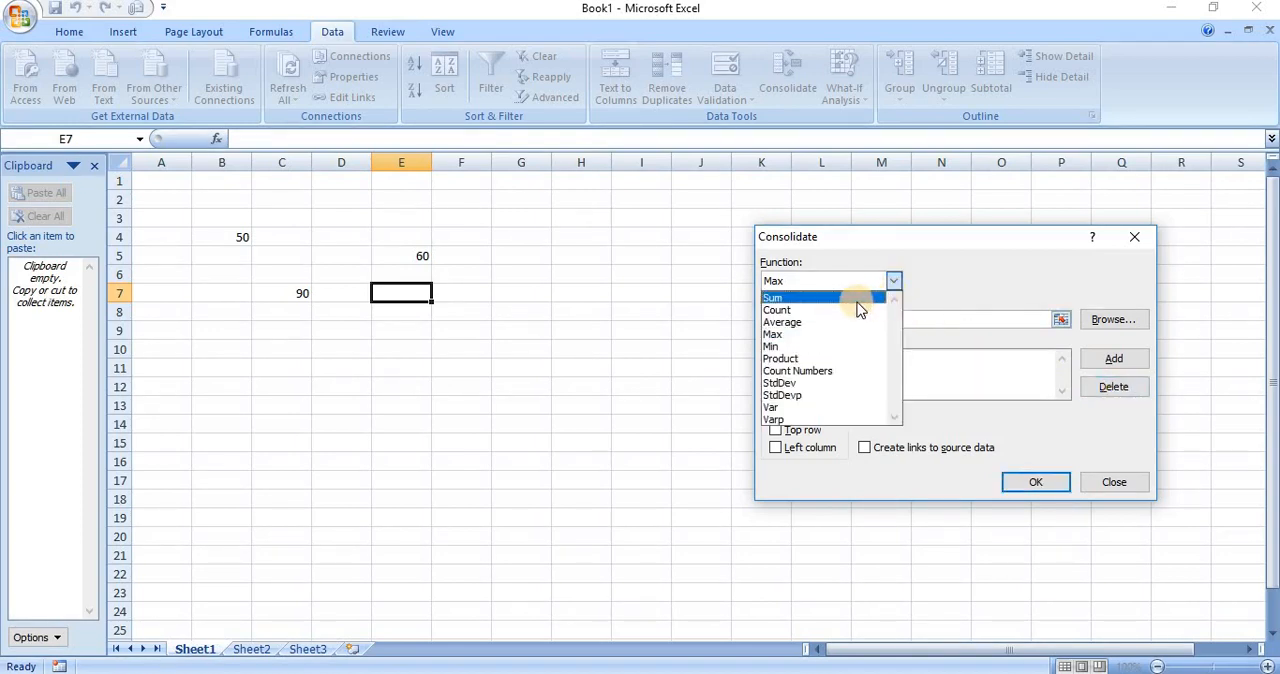
pyautogui.click(858, 298)
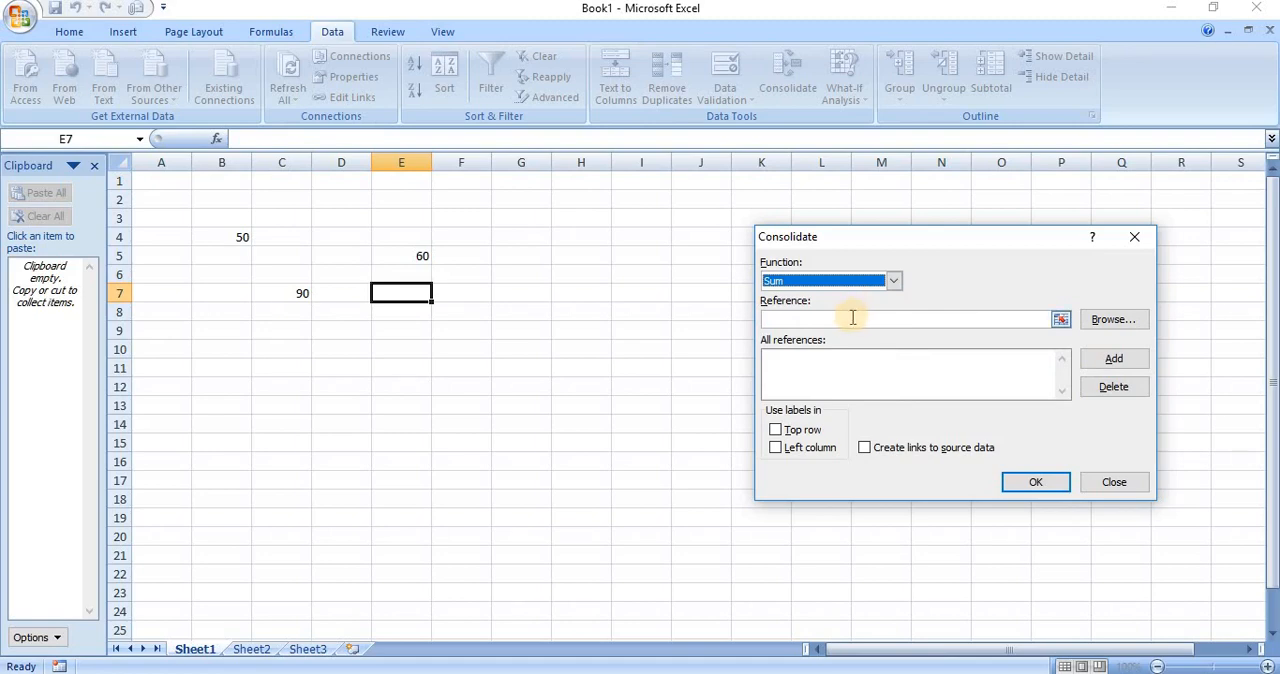
pyautogui.click(852, 317)
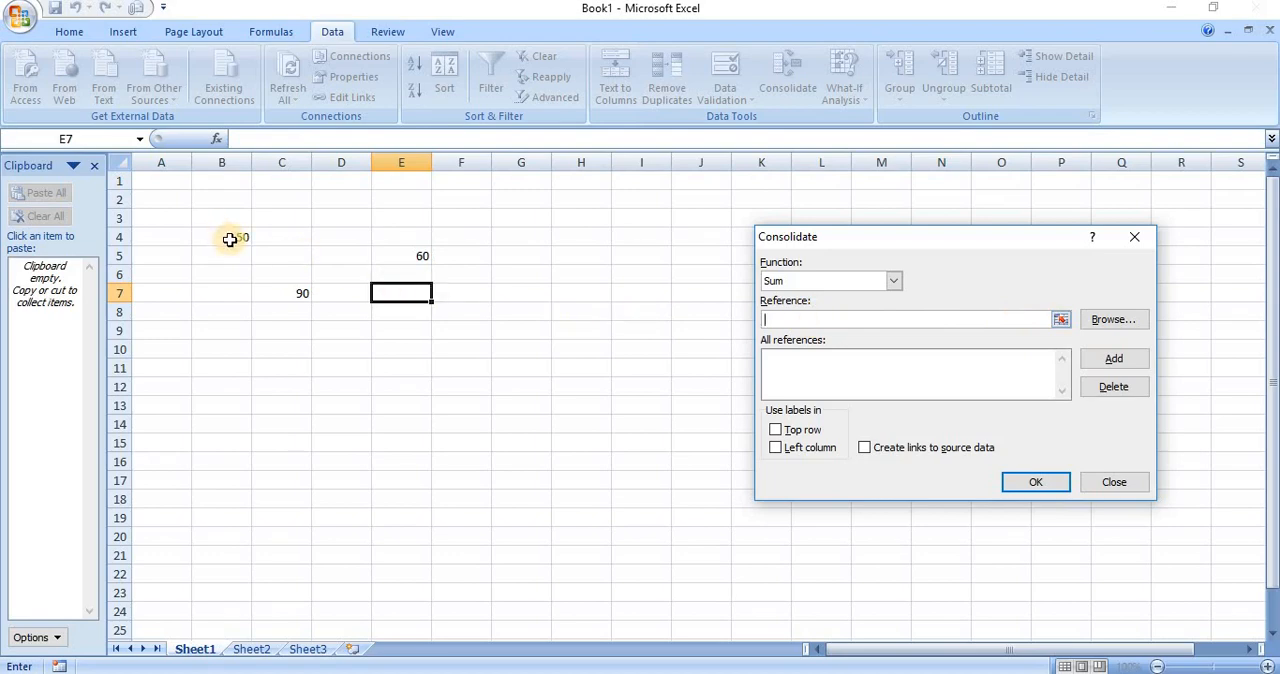
pyautogui.click(230, 238)
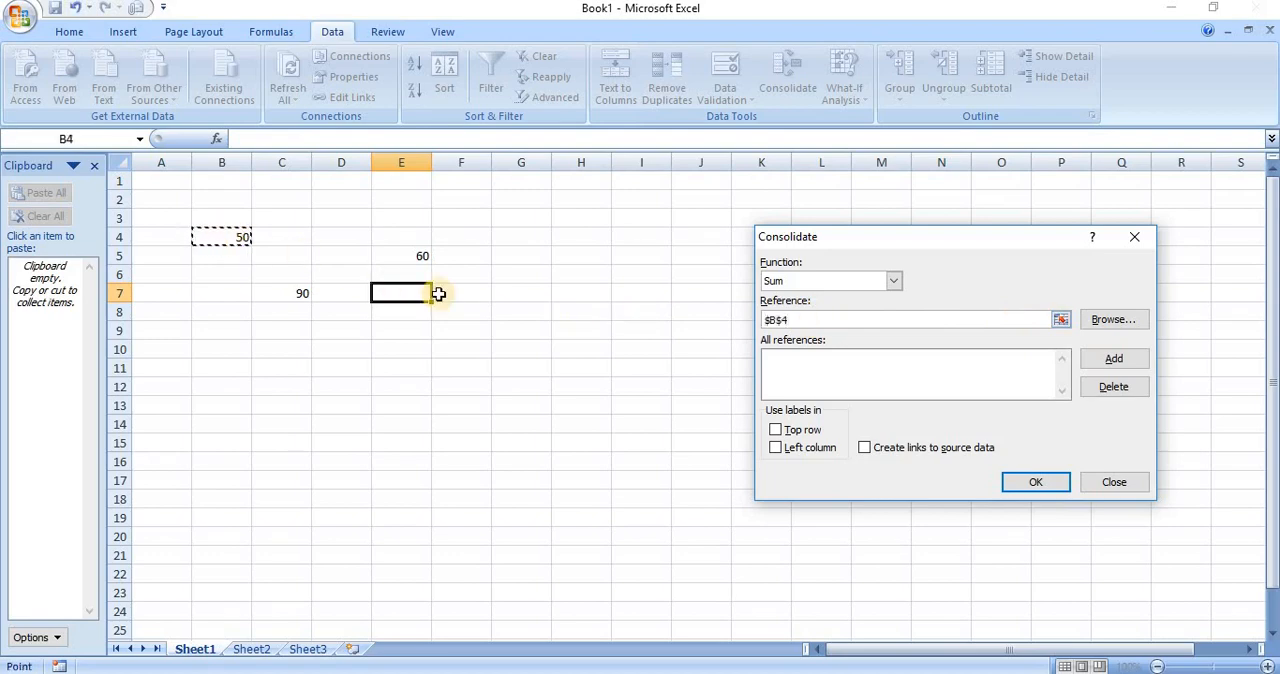
pyautogui.click(1101, 363)
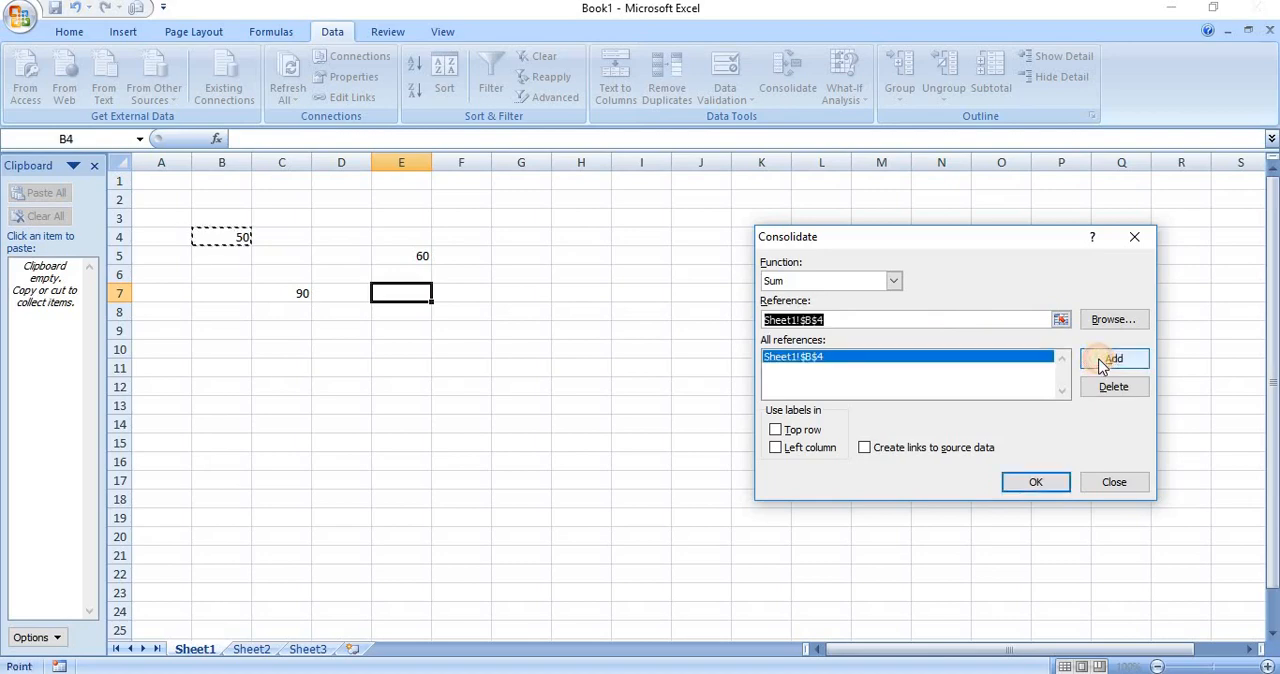
# Add cells E5 and C7 of Sheet1 to the references for the Sum consolidation
pyautogui.click(421, 259)
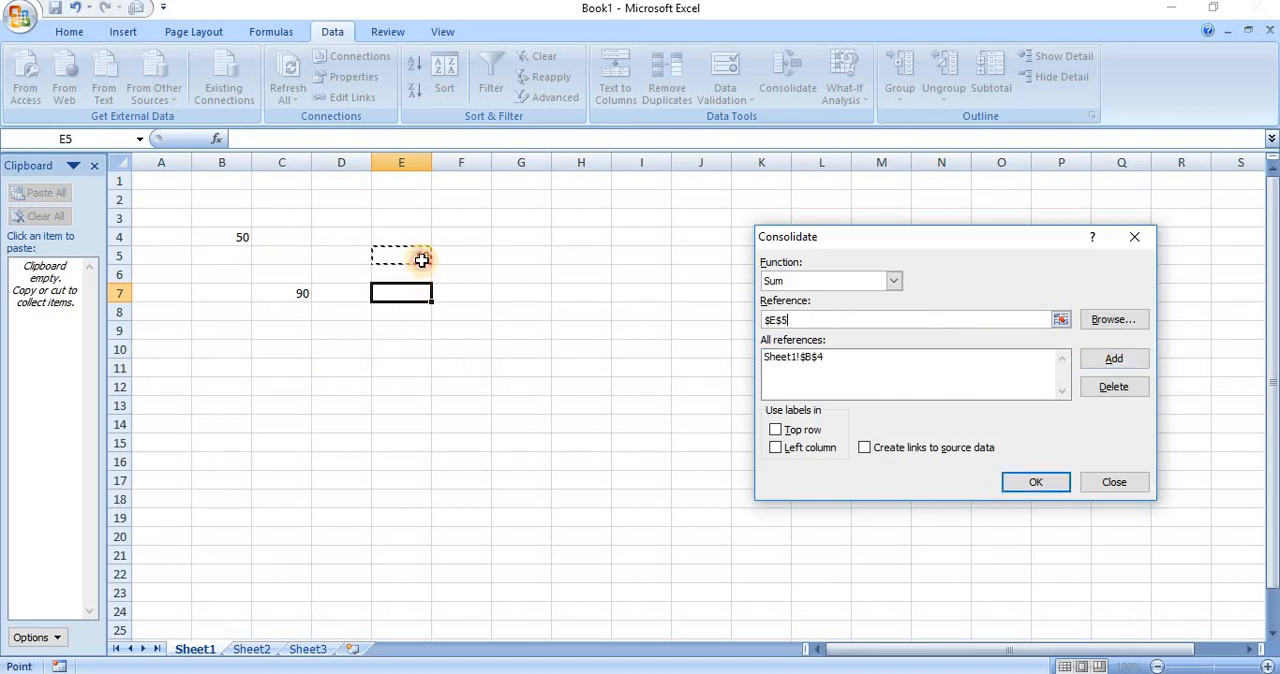
pyautogui.click(1128, 362)
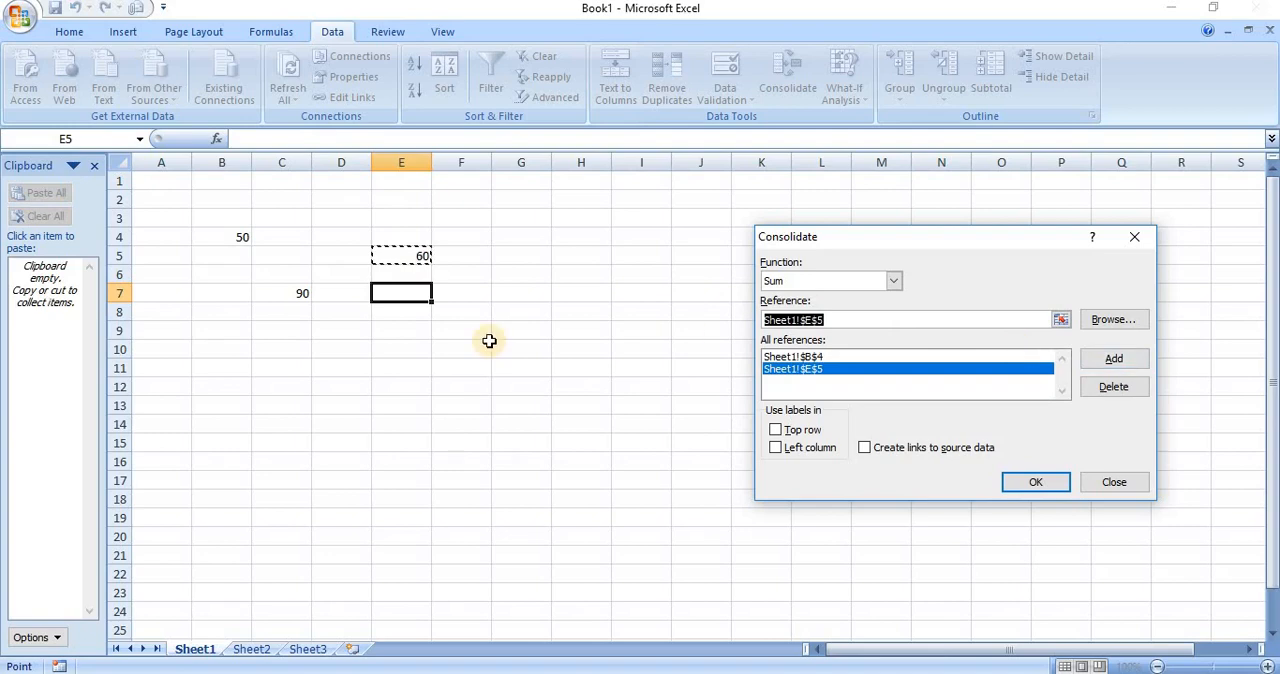
pyautogui.click(301, 294)
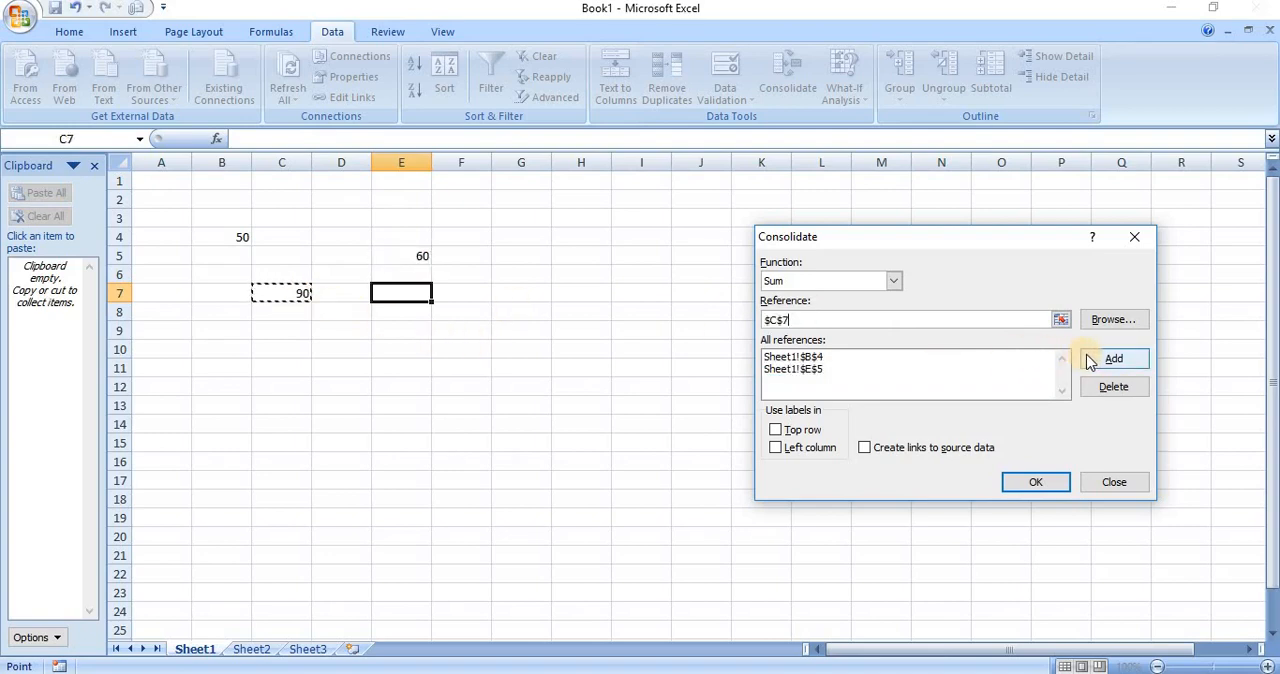
pyautogui.click(1112, 359)
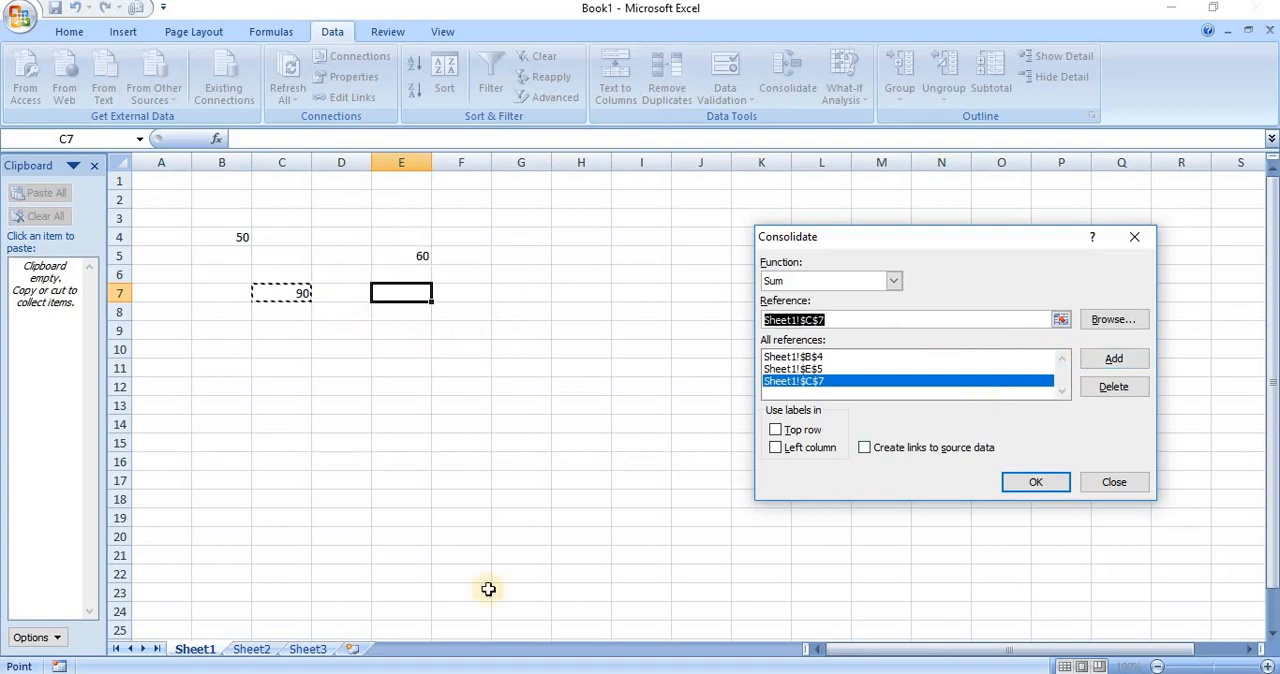
# Add cell A1 of Sheet2 to the references and run the Sum consolidation into cell E7 of Sheet1
pyautogui.click(250, 651)
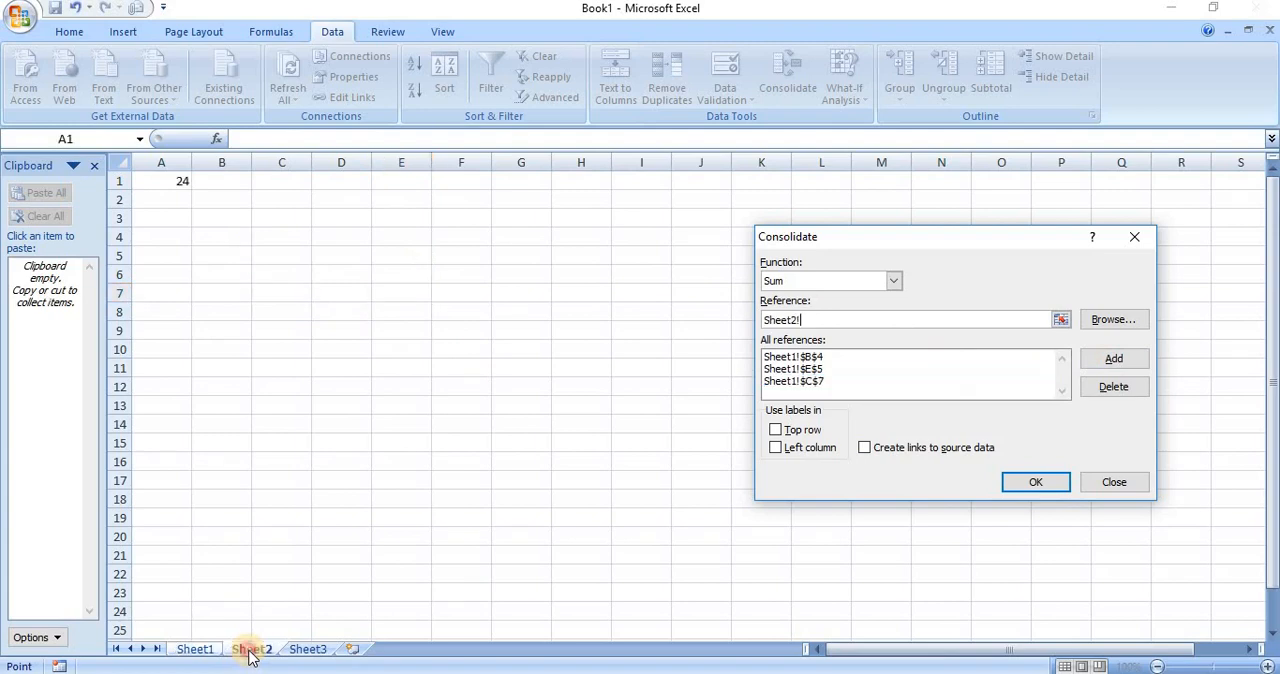
pyautogui.click(178, 185)
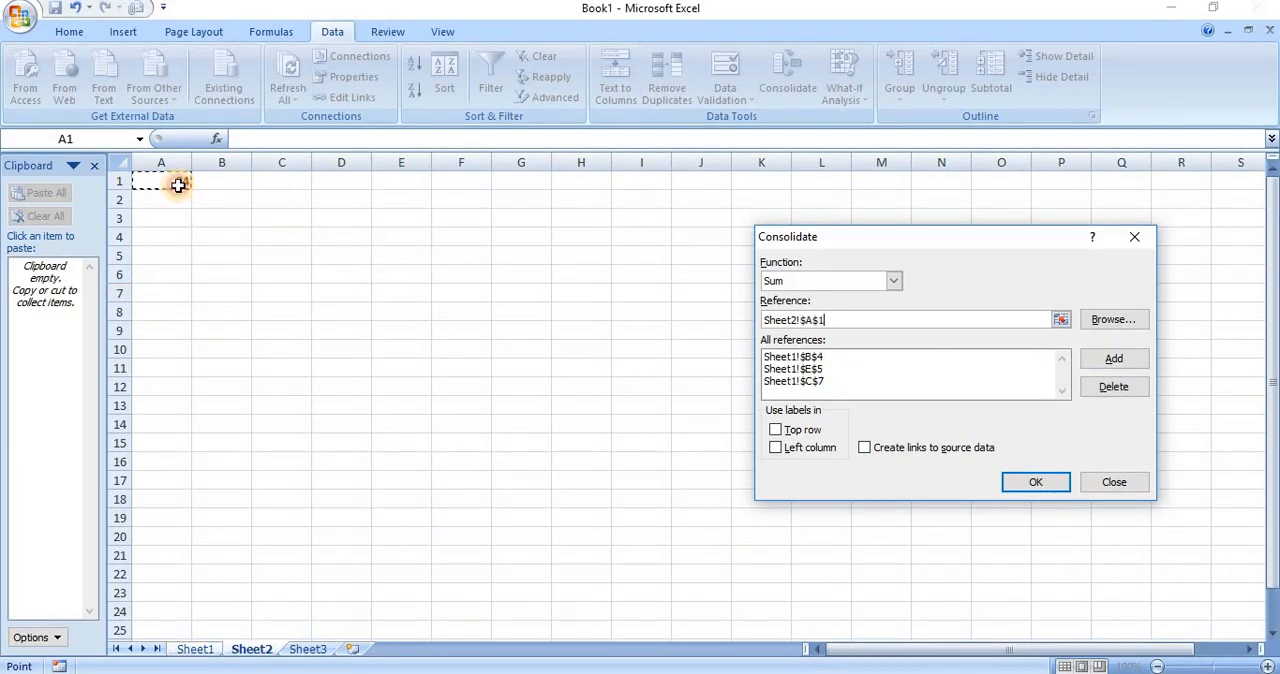
pyautogui.click(1112, 359)
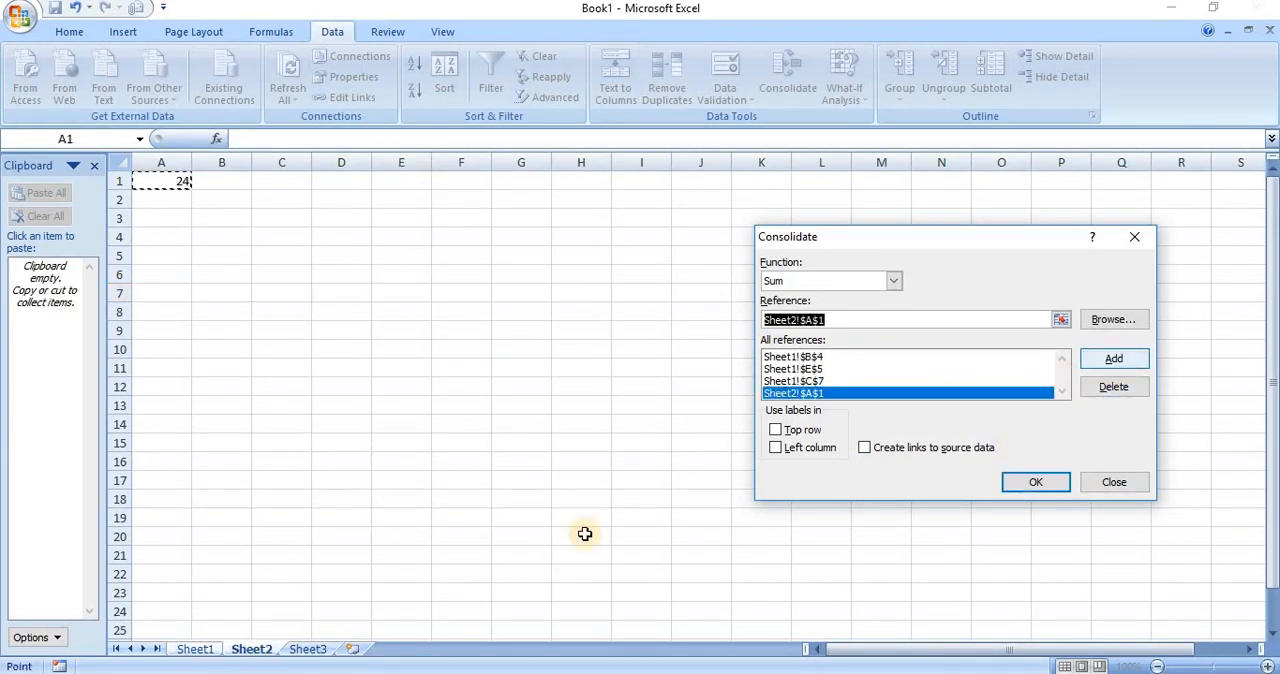
pyautogui.click(200, 652)
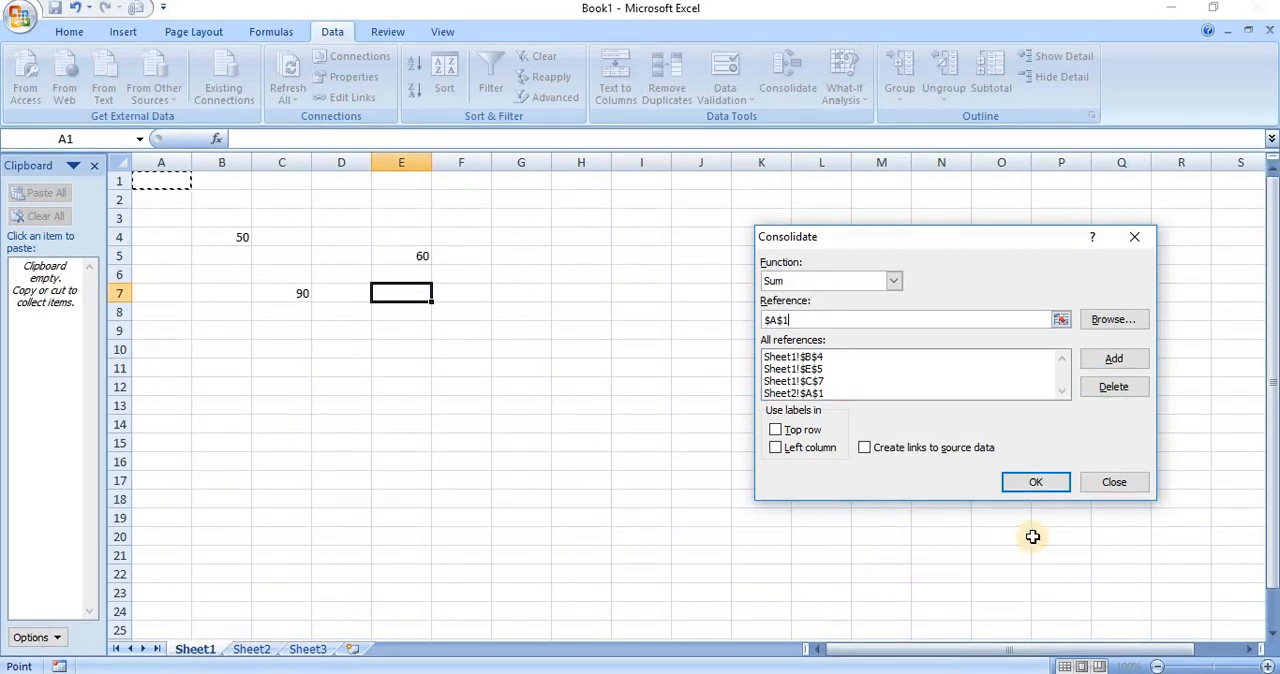
pyautogui.click(1037, 482)
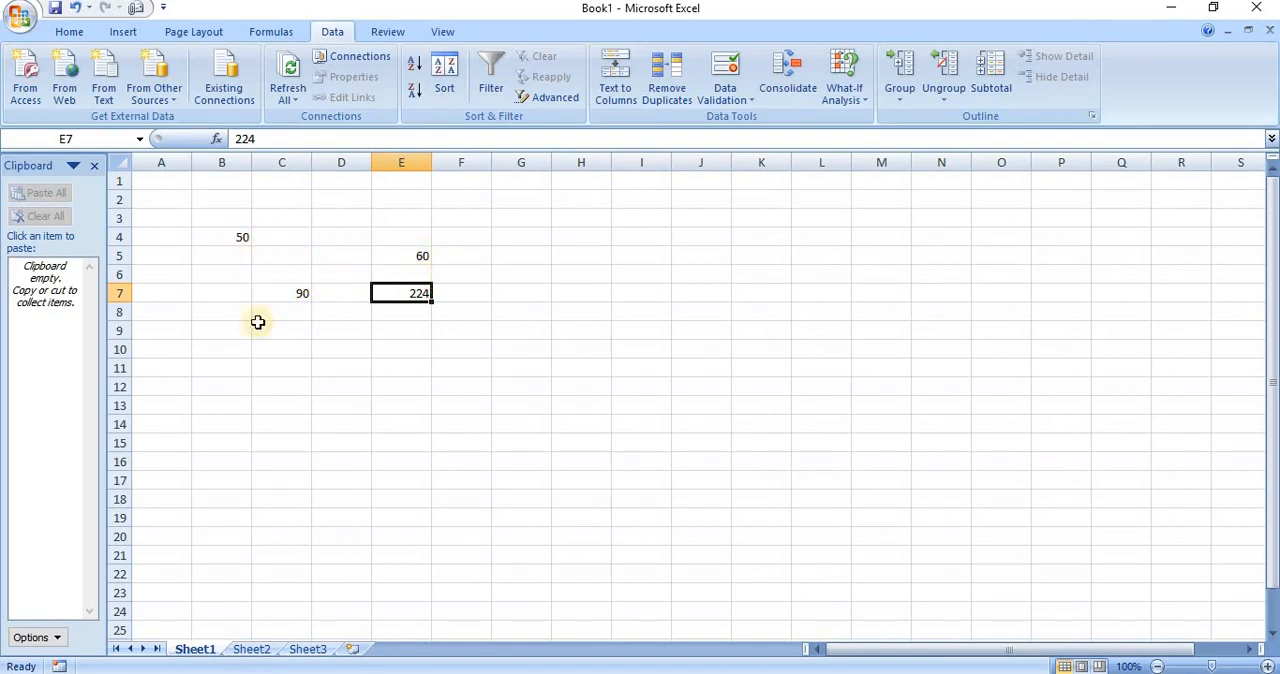
# Check the source value on Sheet2, return to Sheet1 and clear the Sum result from cell E7
pyautogui.click(252, 650)
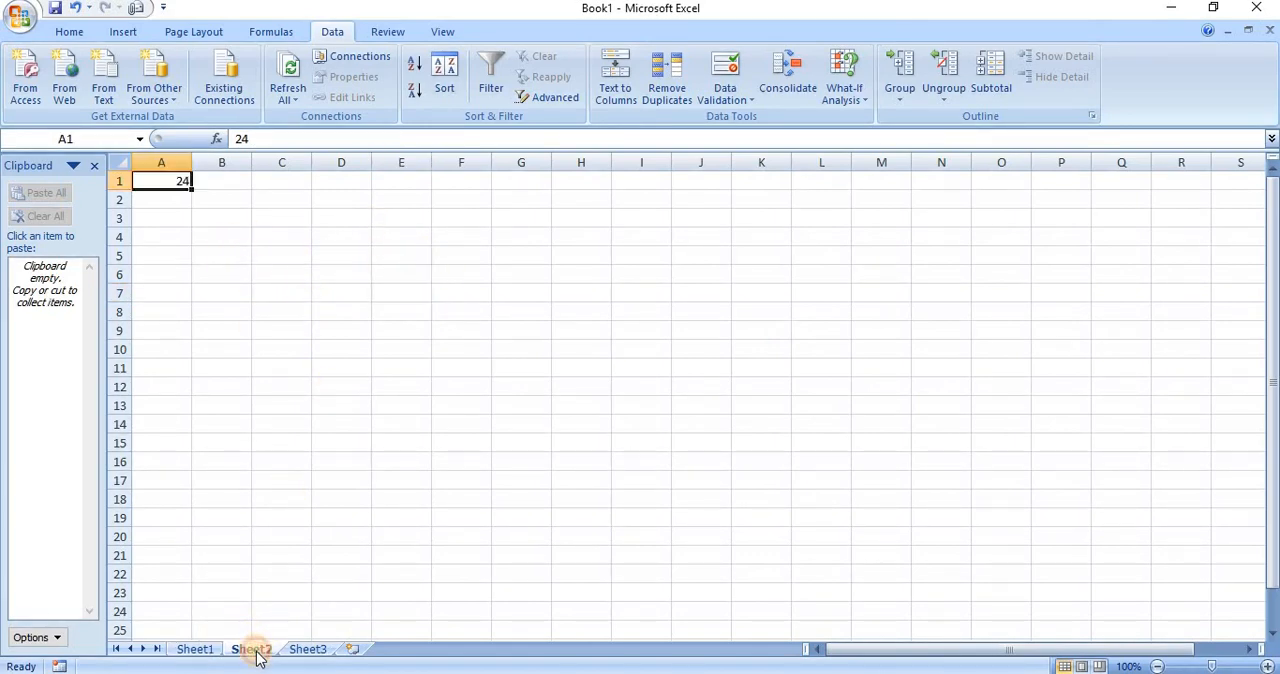
pyautogui.click(197, 650)
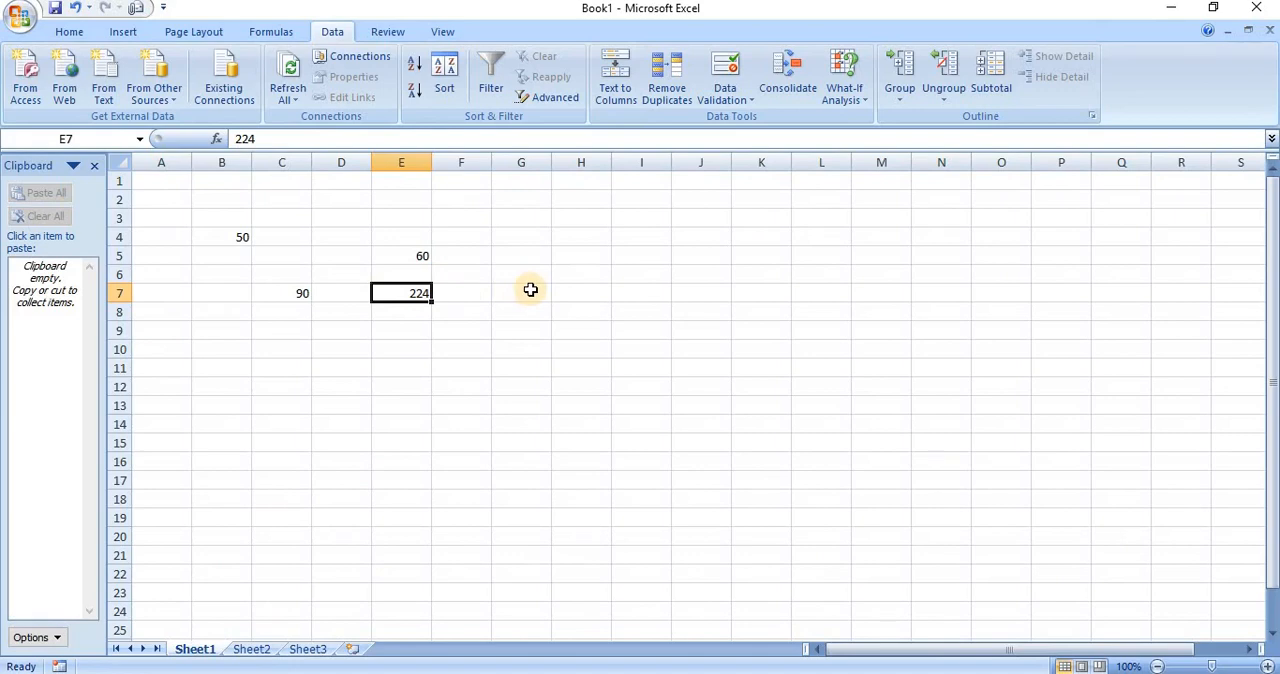
pyautogui.press('BackSpace')
pyautogui.press('Return')
pyautogui.press('Up')
# Reopen Consolidate for the emptied cell E7 and delete all Sheet1 and Sheet2 references left from the Sum consolidation
pyautogui.click(783, 97)
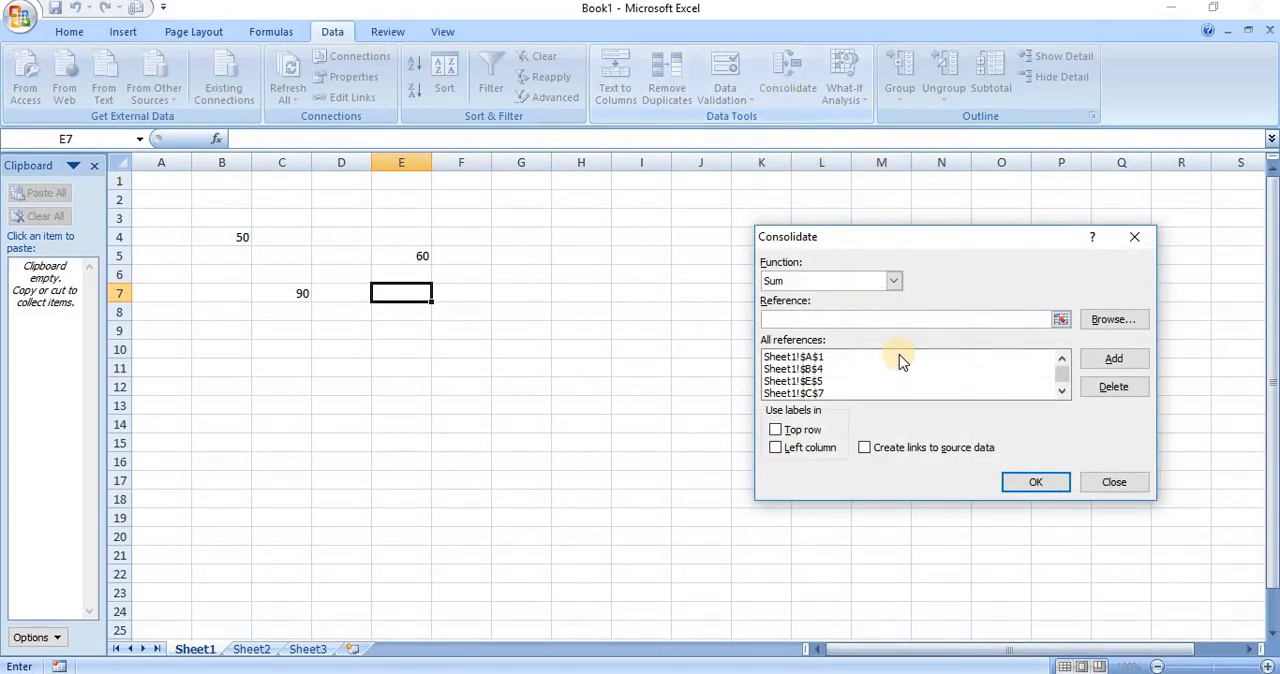
pyautogui.click(948, 368)
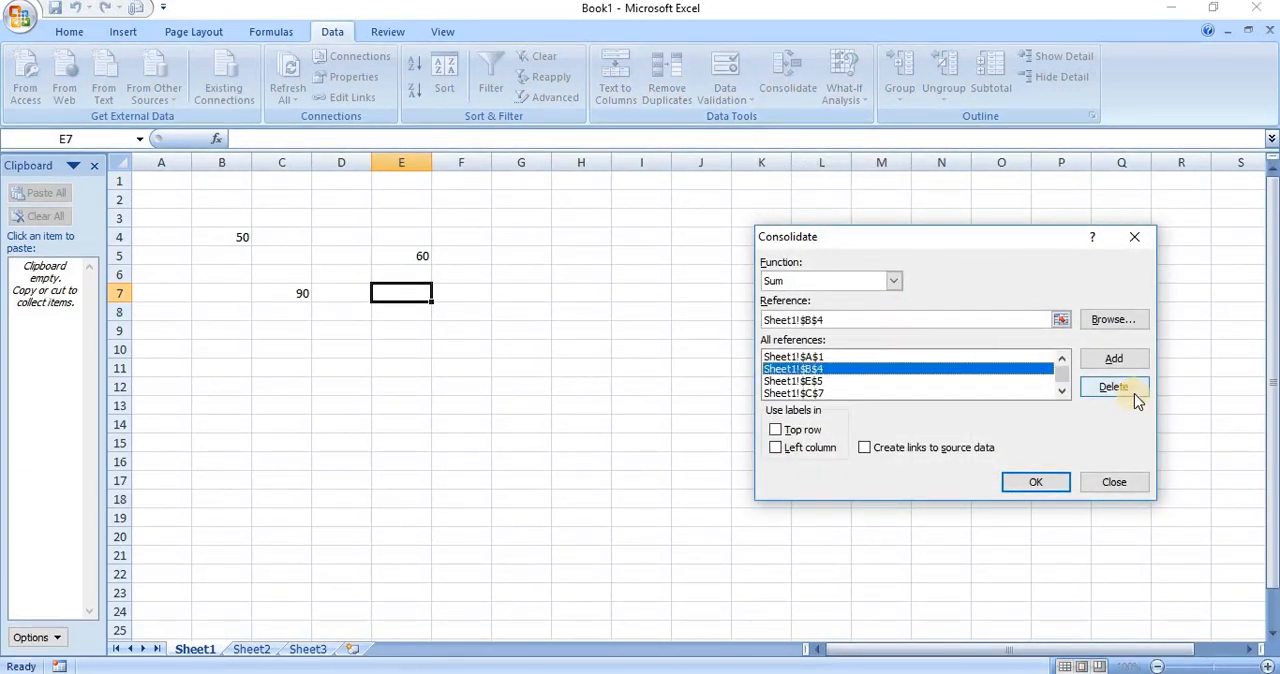
pyautogui.click(1134, 395)
pyautogui.click(987, 381)
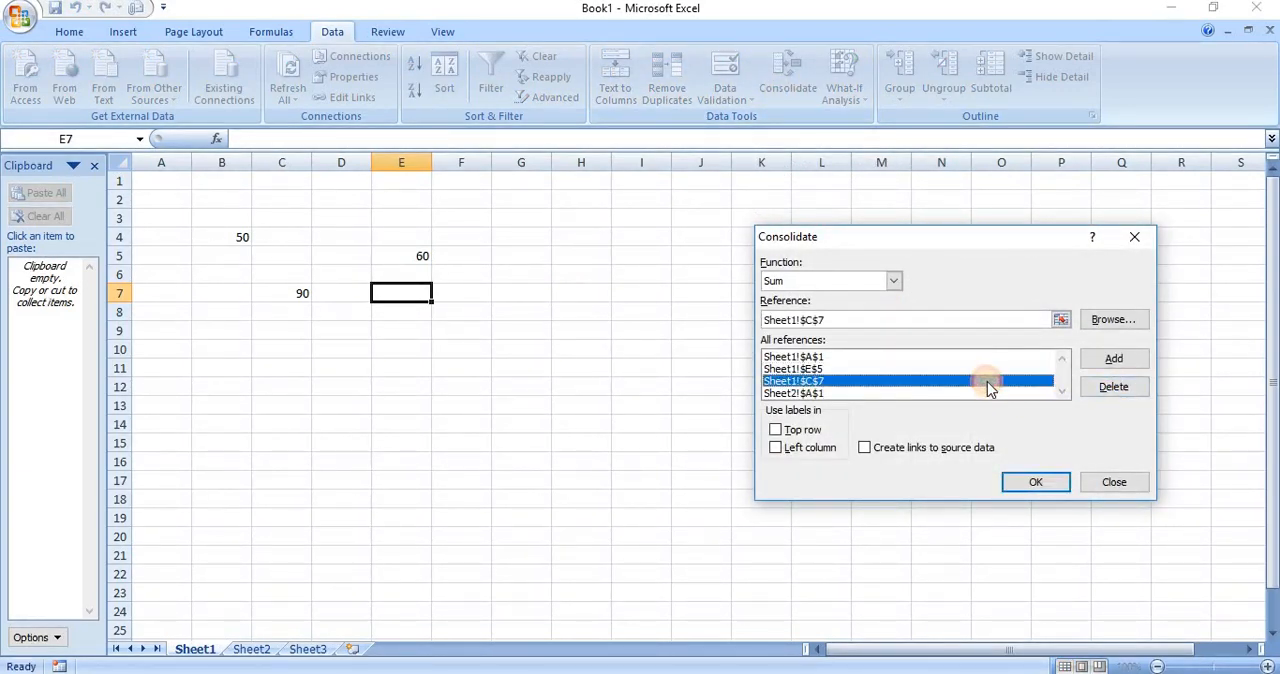
pyautogui.click(1118, 387)
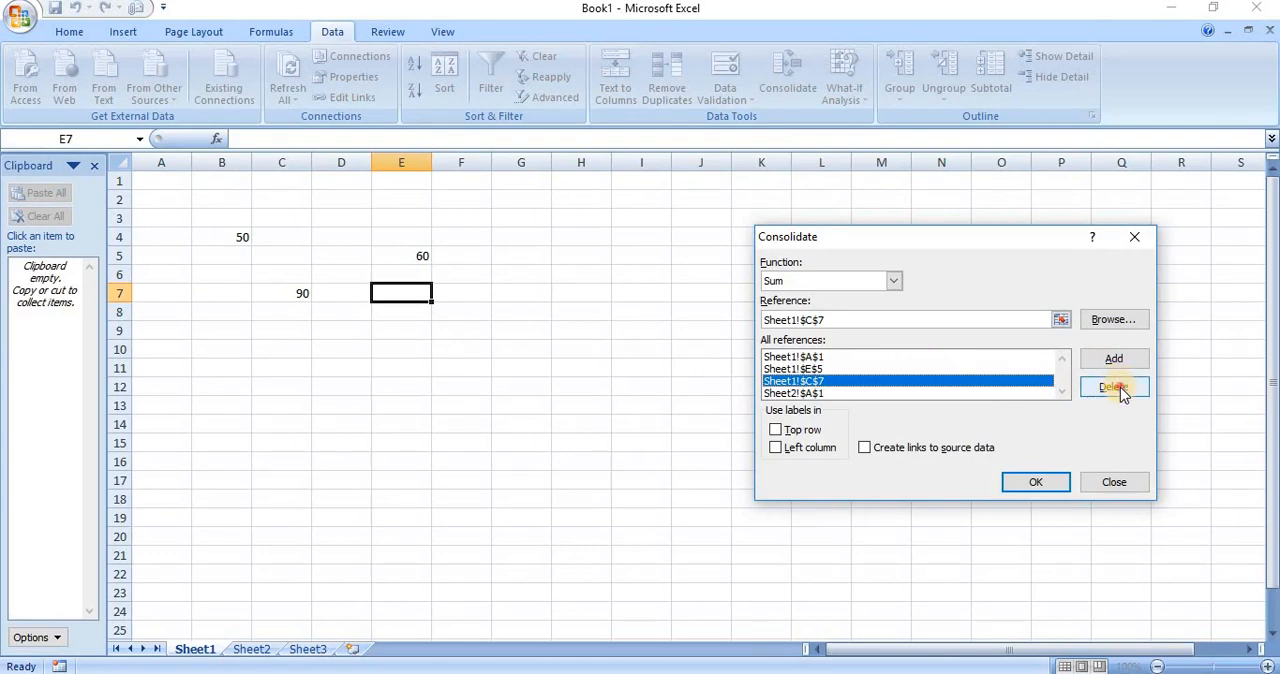
pyautogui.click(941, 368)
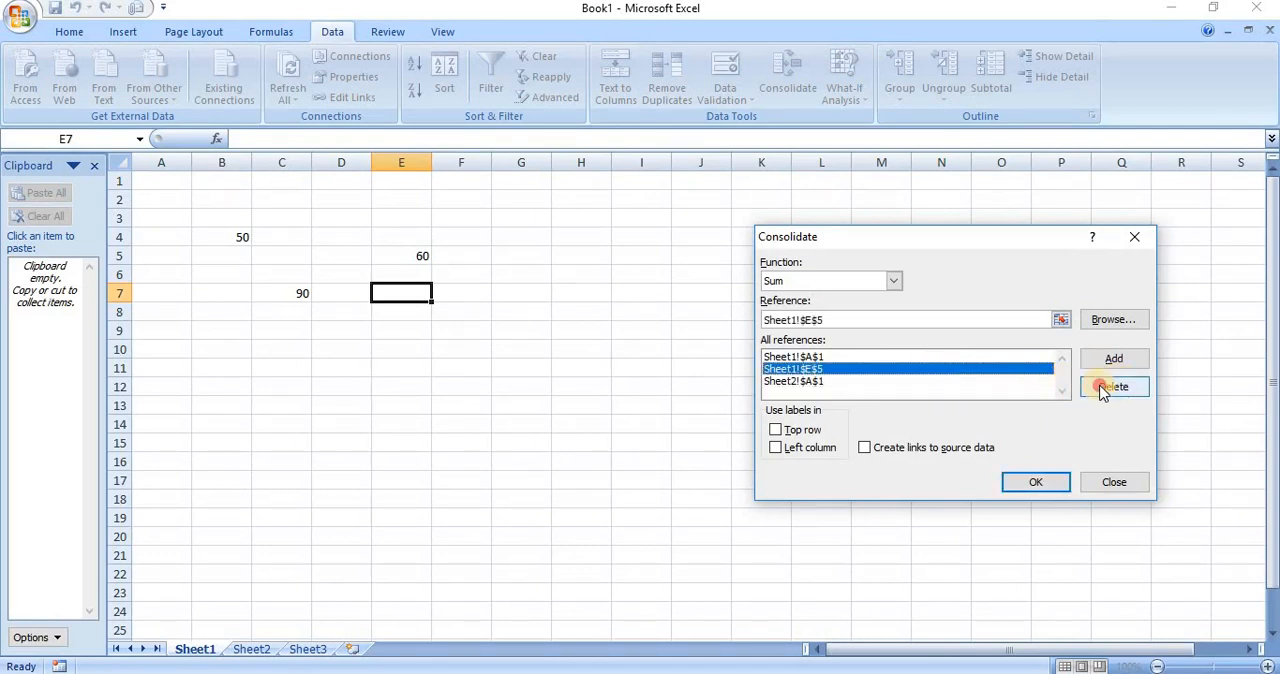
pyautogui.click(1101, 389)
pyautogui.click(899, 359)
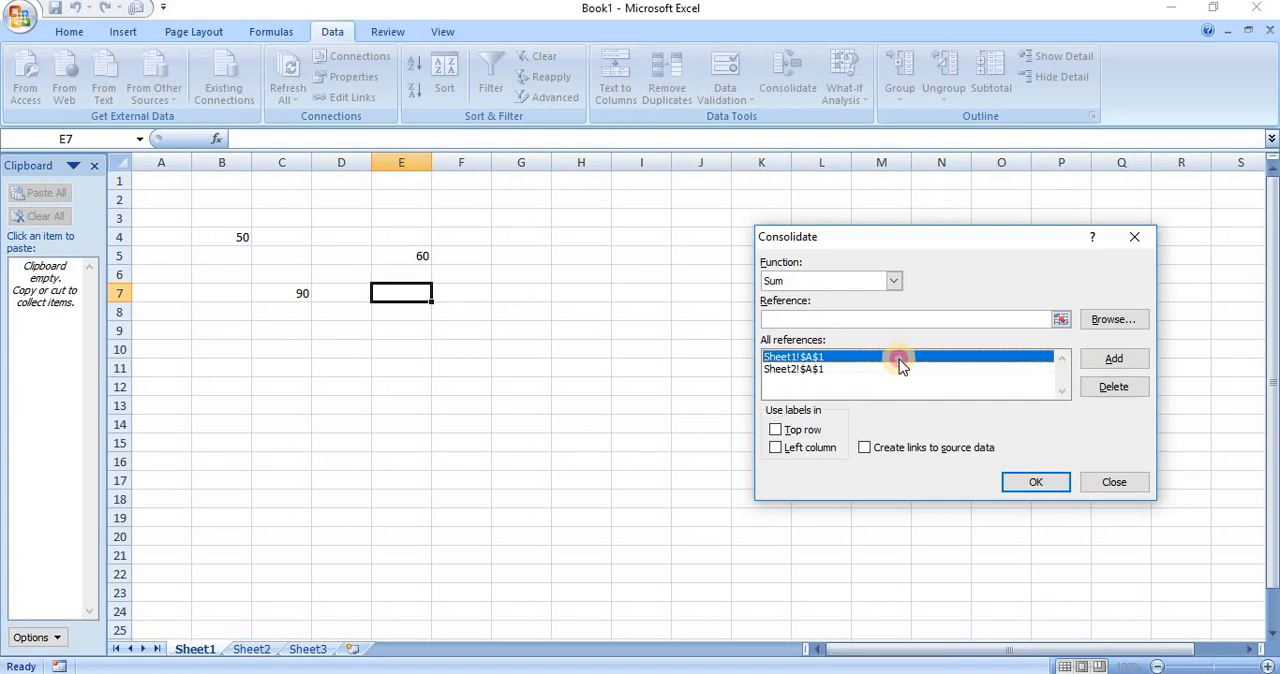
pyautogui.click(1120, 388)
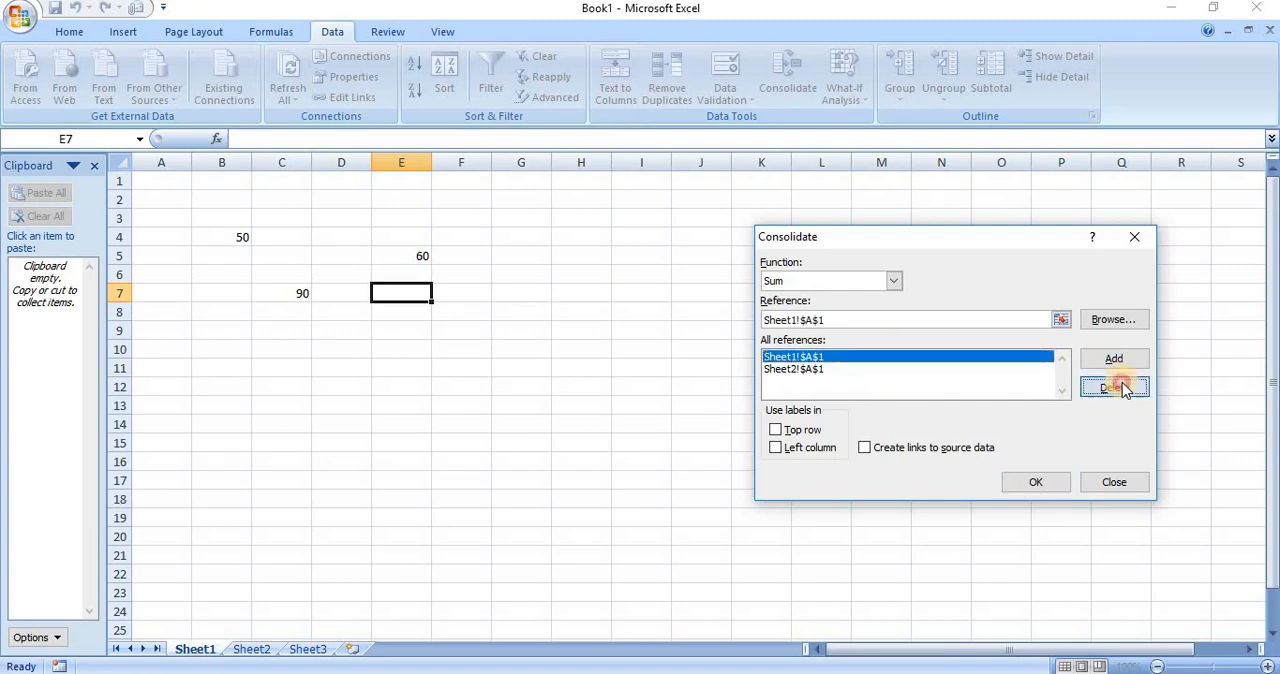
pyautogui.click(972, 357)
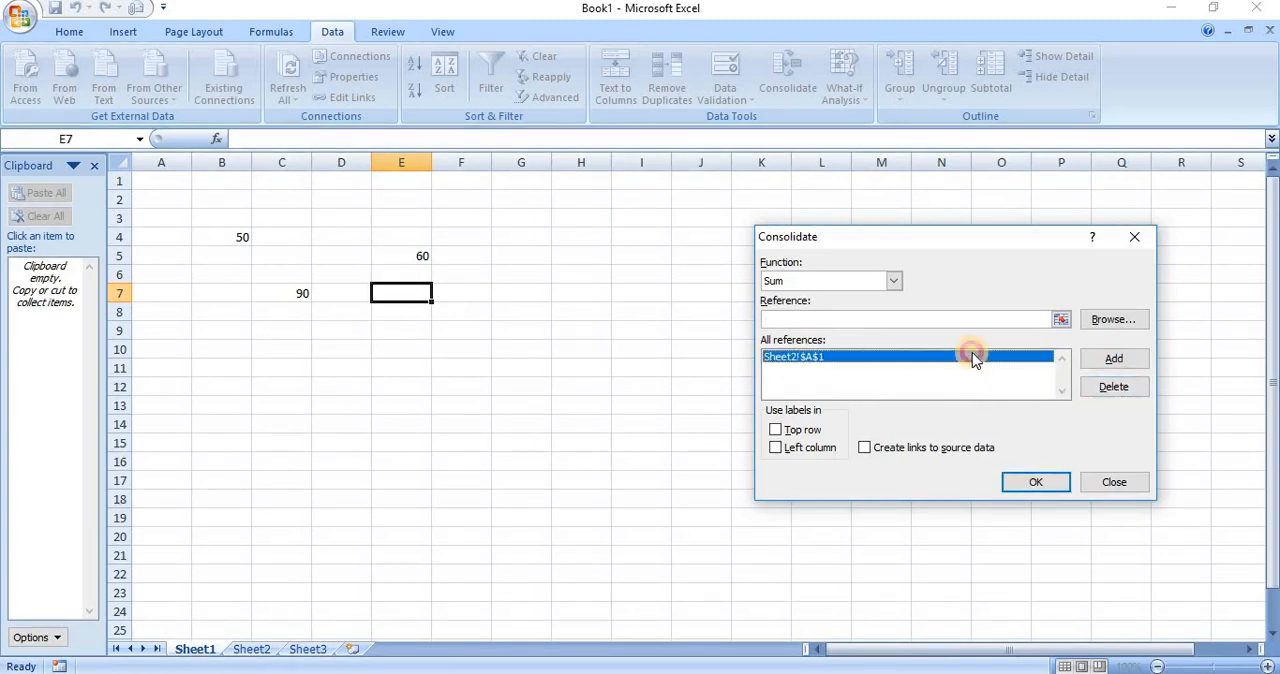
pyautogui.click(1114, 388)
# Set the consolidation function to Min and add cell B4 of Sheet1 to the references
pyautogui.click(930, 318)
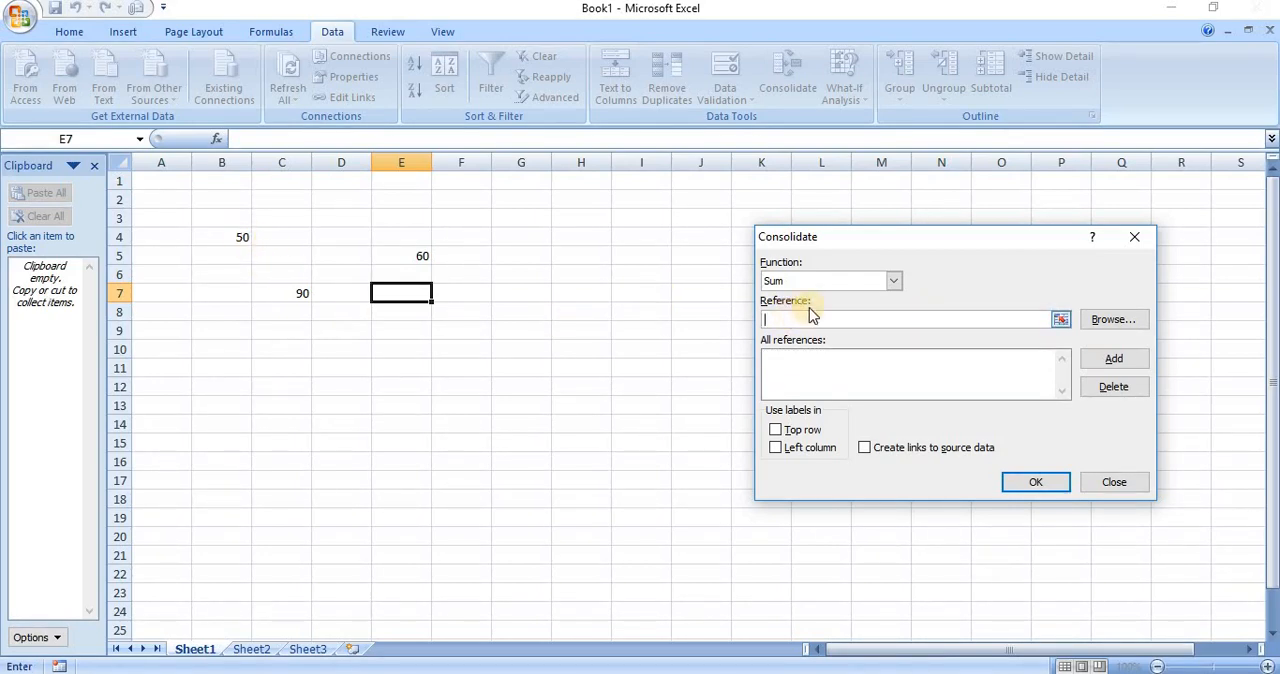
pyautogui.click(894, 281)
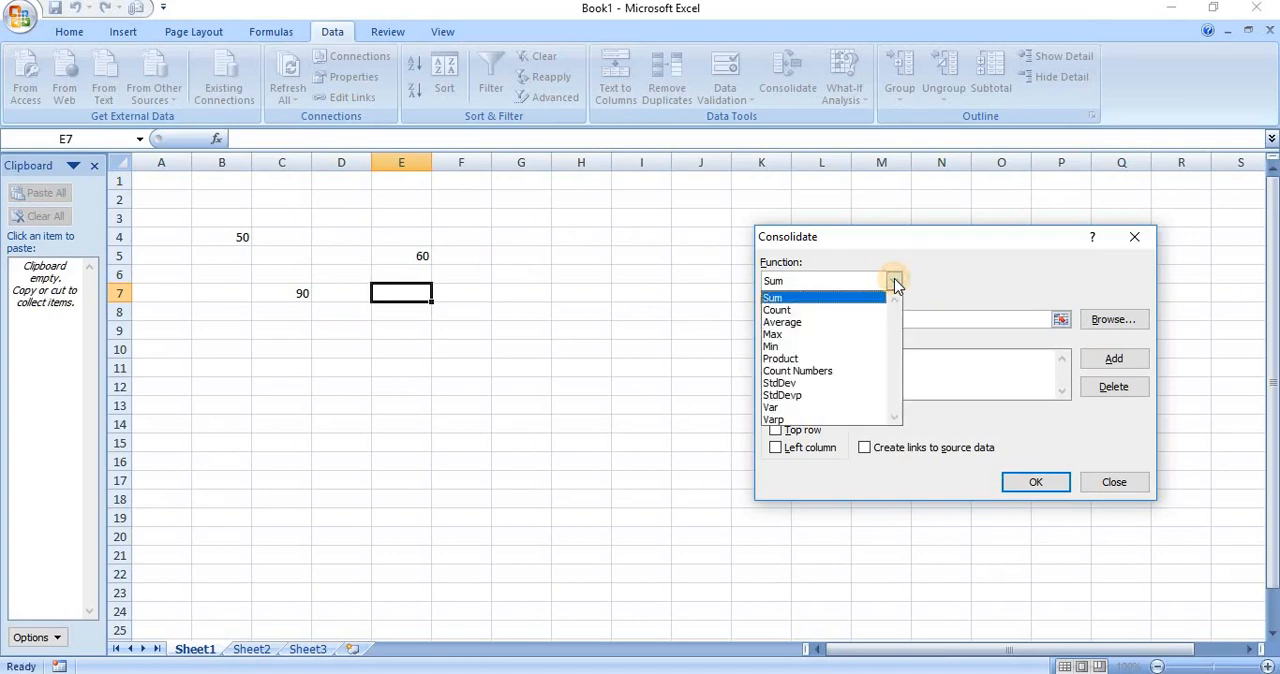
pyautogui.click(873, 350)
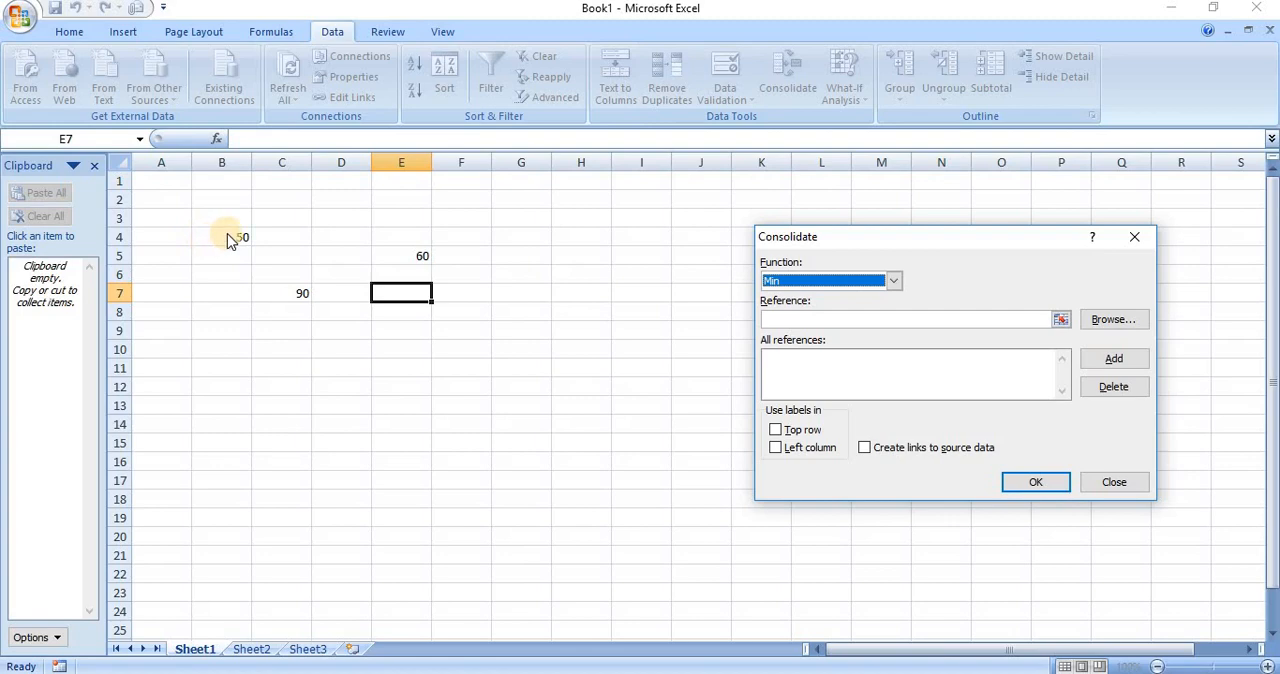
pyautogui.click(817, 320)
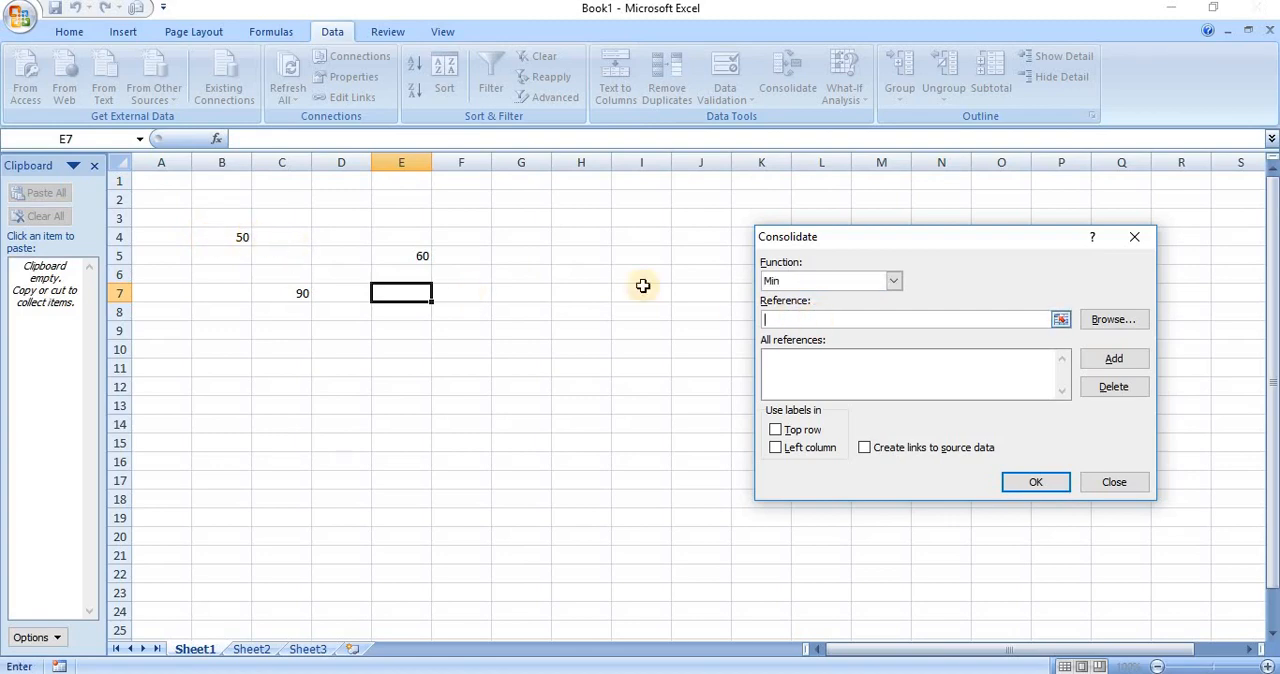
pyautogui.click(236, 234)
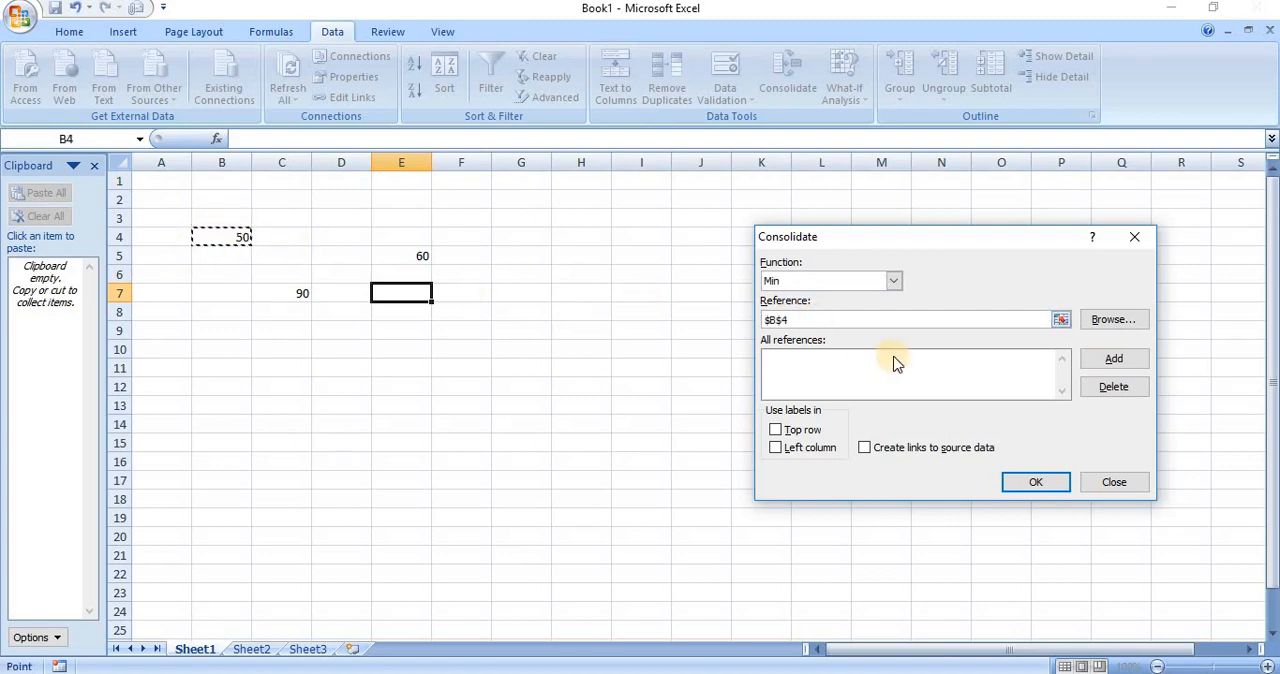
pyautogui.click(1094, 359)
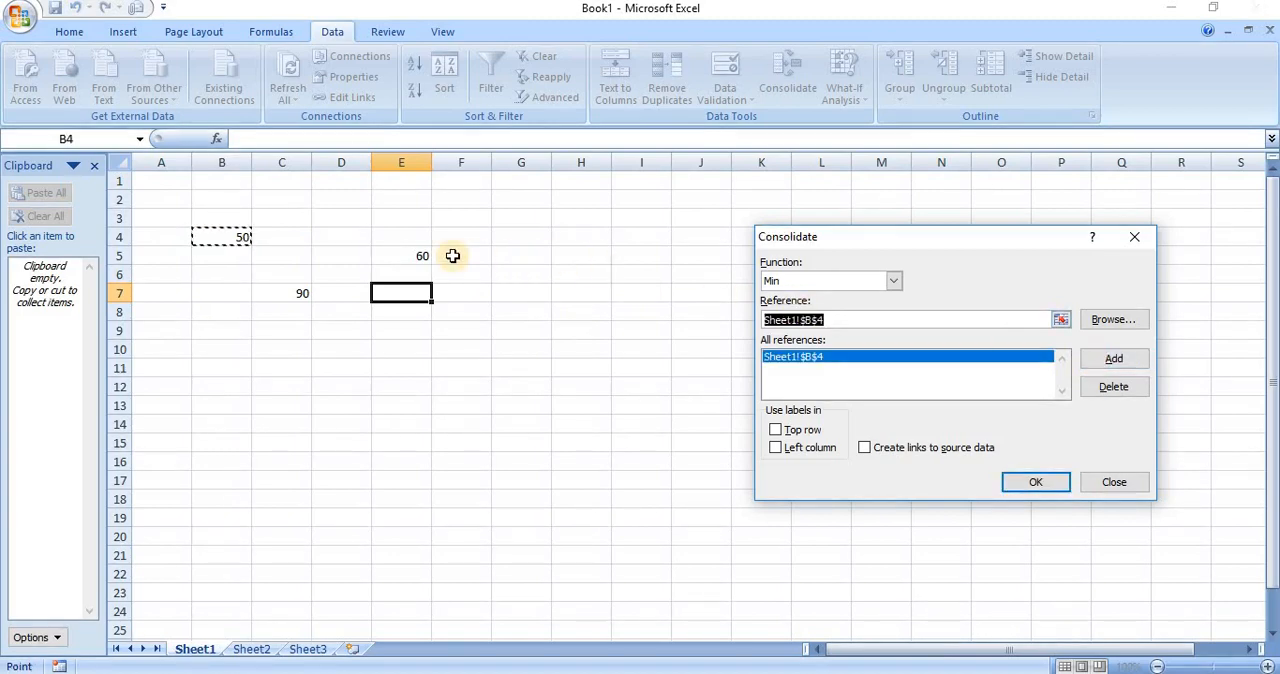
# Add cells E5 and C7 of Sheet1 to the references for the Min consolidation
pyautogui.click(422, 256)
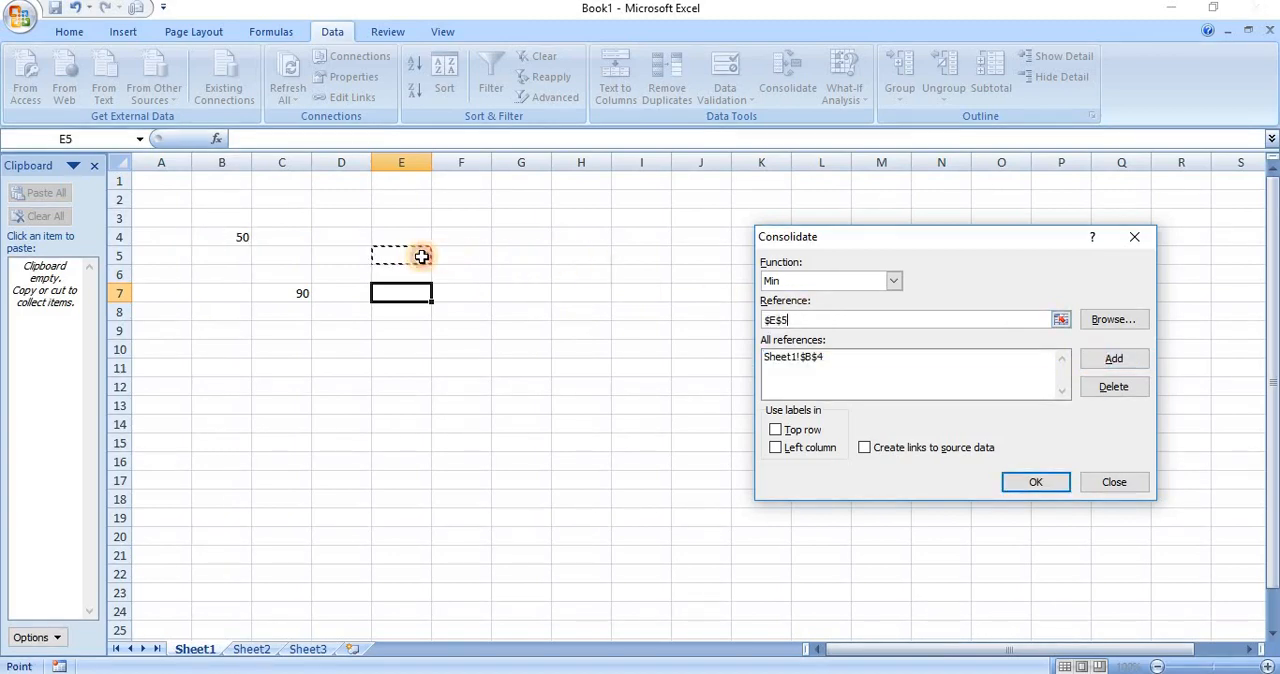
pyautogui.click(1100, 359)
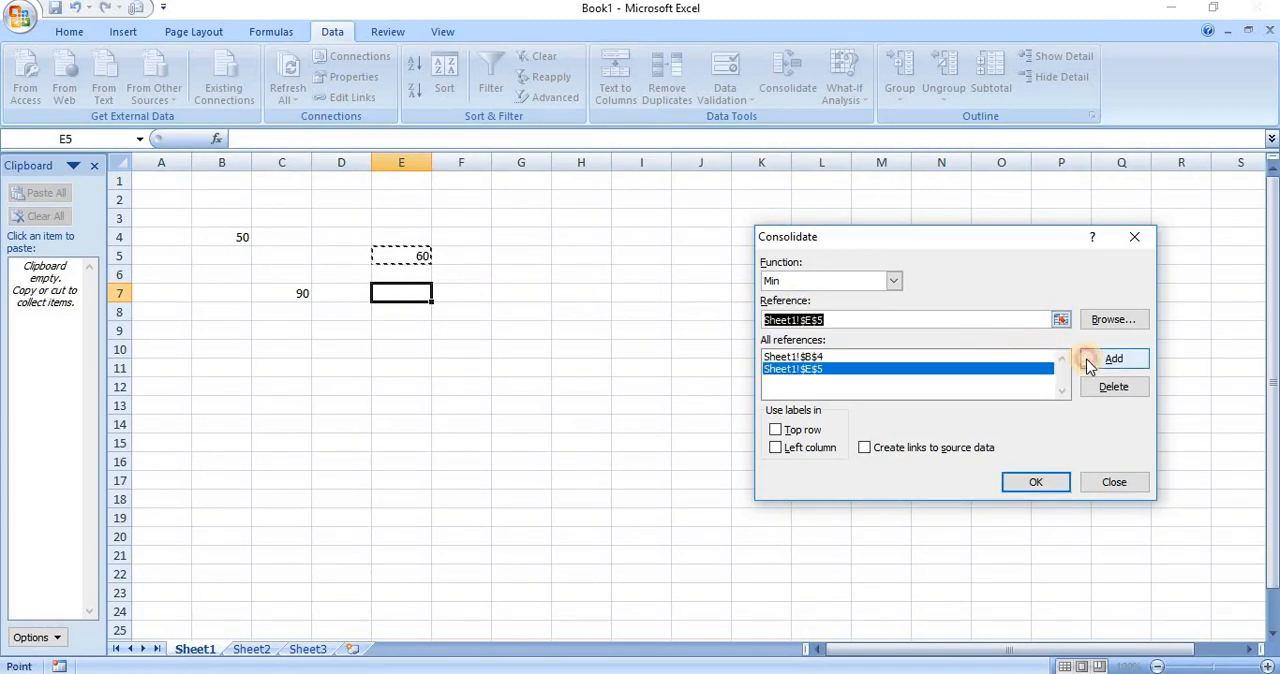
pyautogui.click(291, 292)
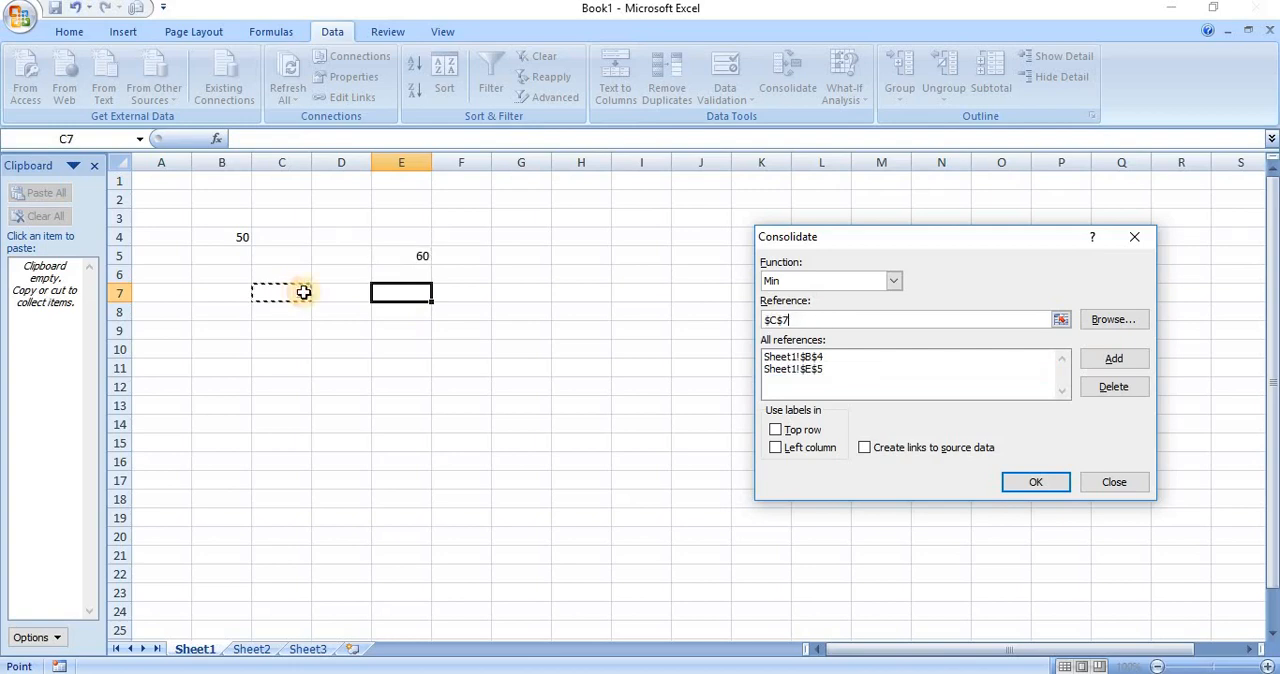
pyautogui.click(1132, 360)
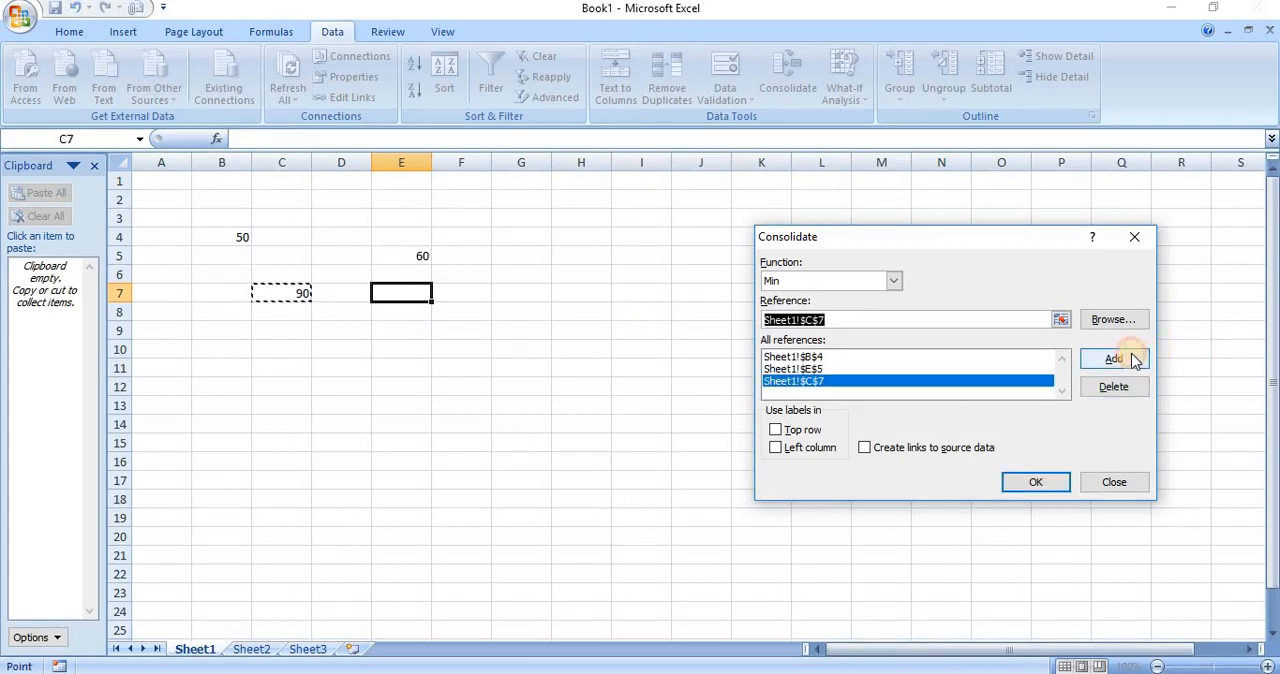
# Add cell A1 of Sheet2 to the references and run the Min consolidation into cell E7 of Sheet1
pyautogui.click(247, 652)
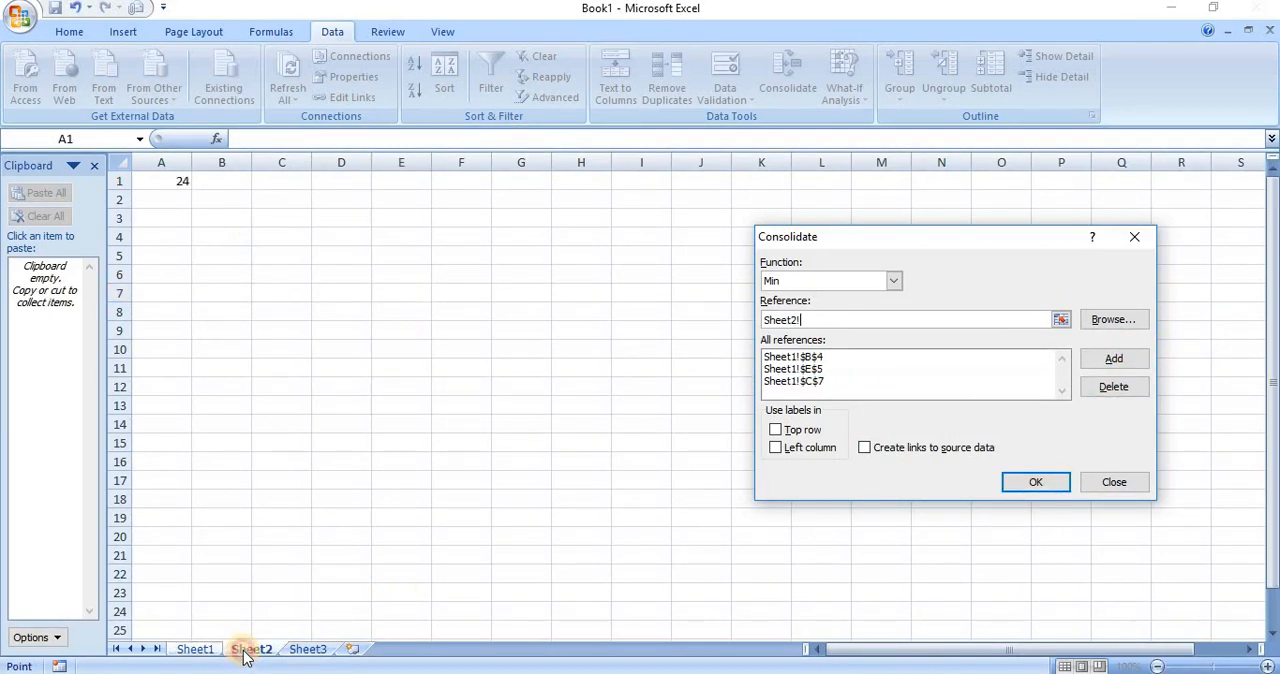
pyautogui.click(174, 179)
pyautogui.click(1138, 360)
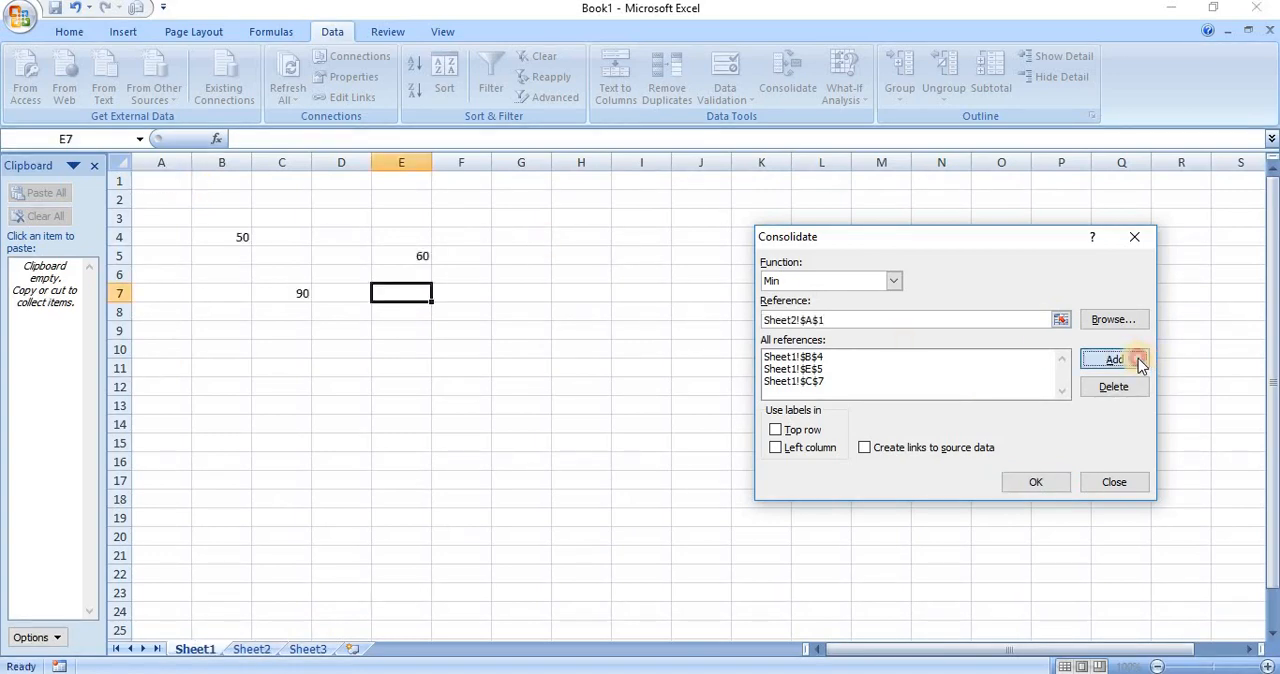
pyautogui.click(196, 650)
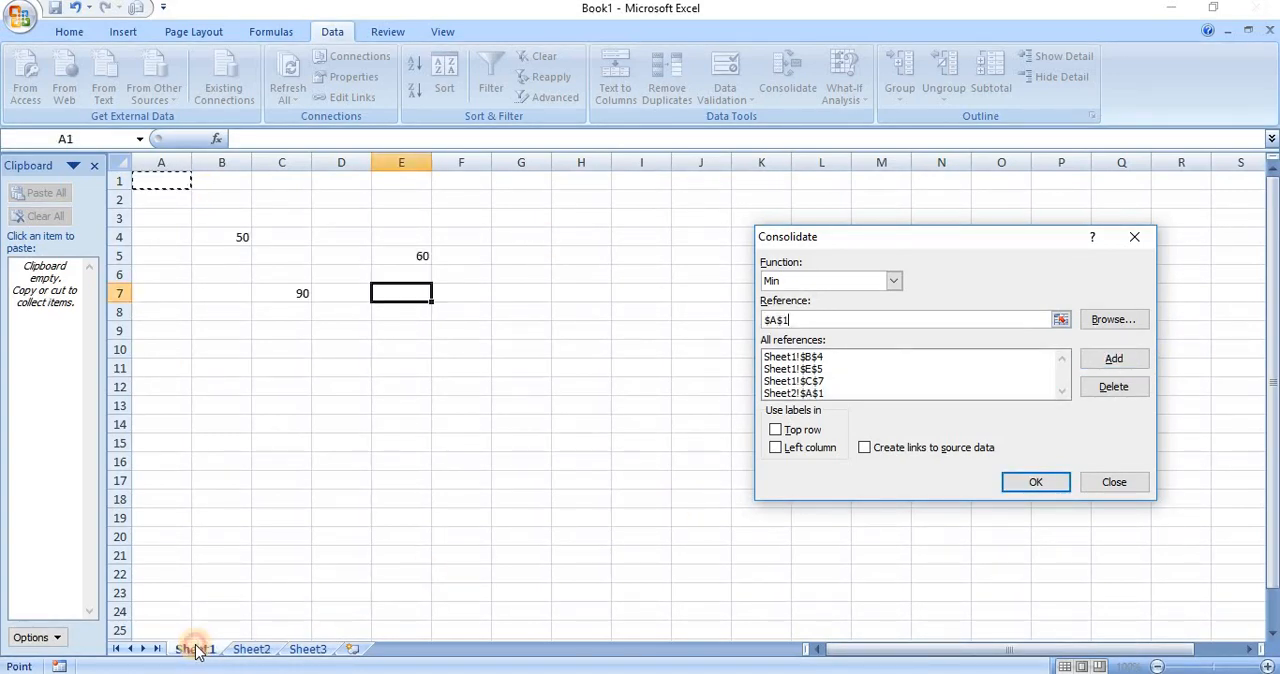
pyautogui.click(1040, 483)
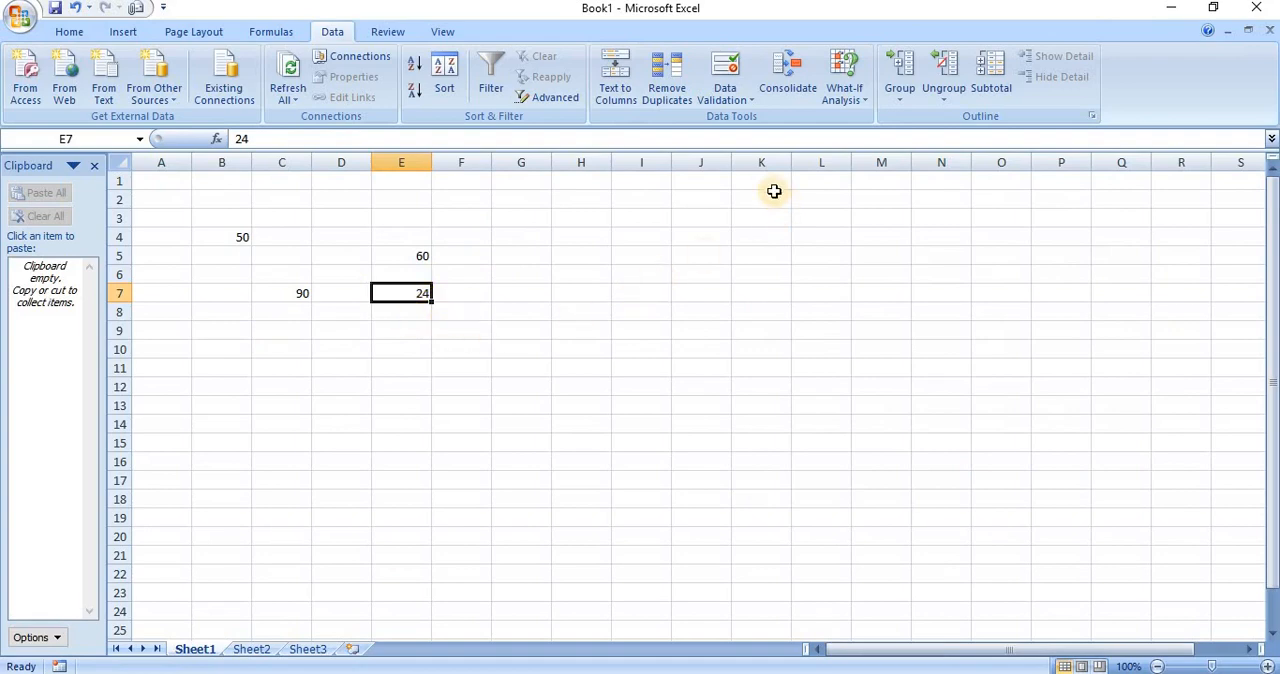
# Reopen Consolidate for cell E7 and change the function to Count
pyautogui.click(787, 90)
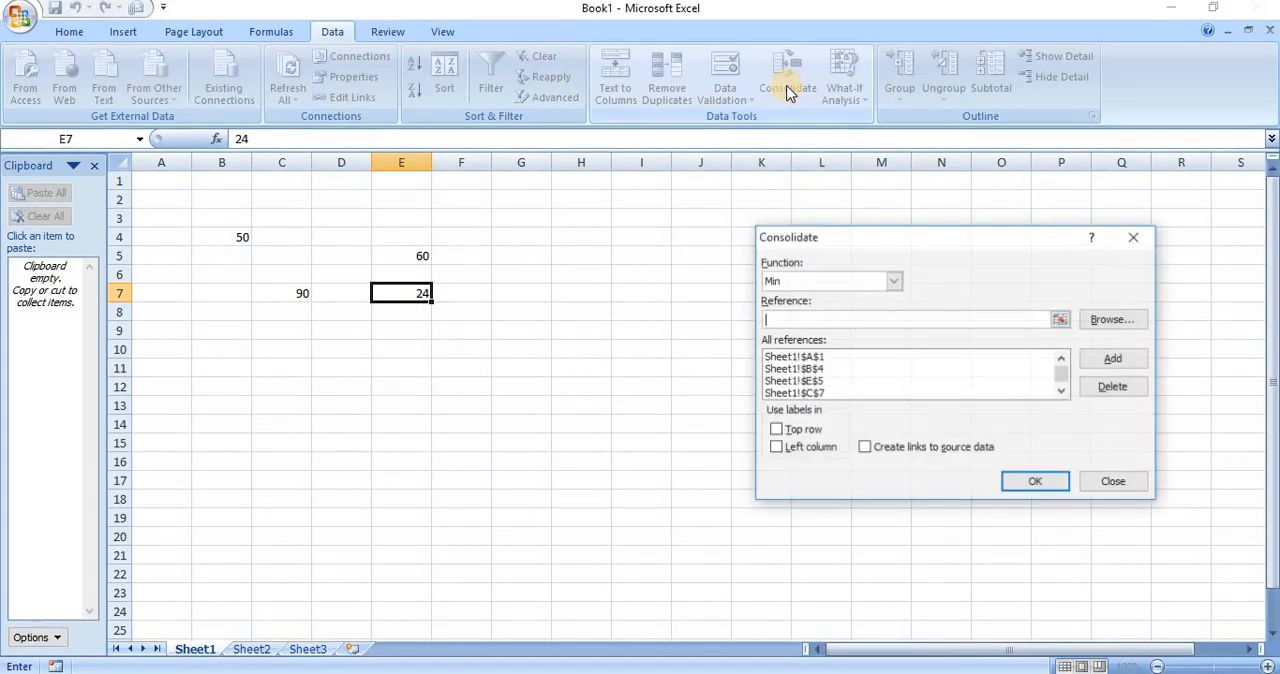
pyautogui.click(893, 282)
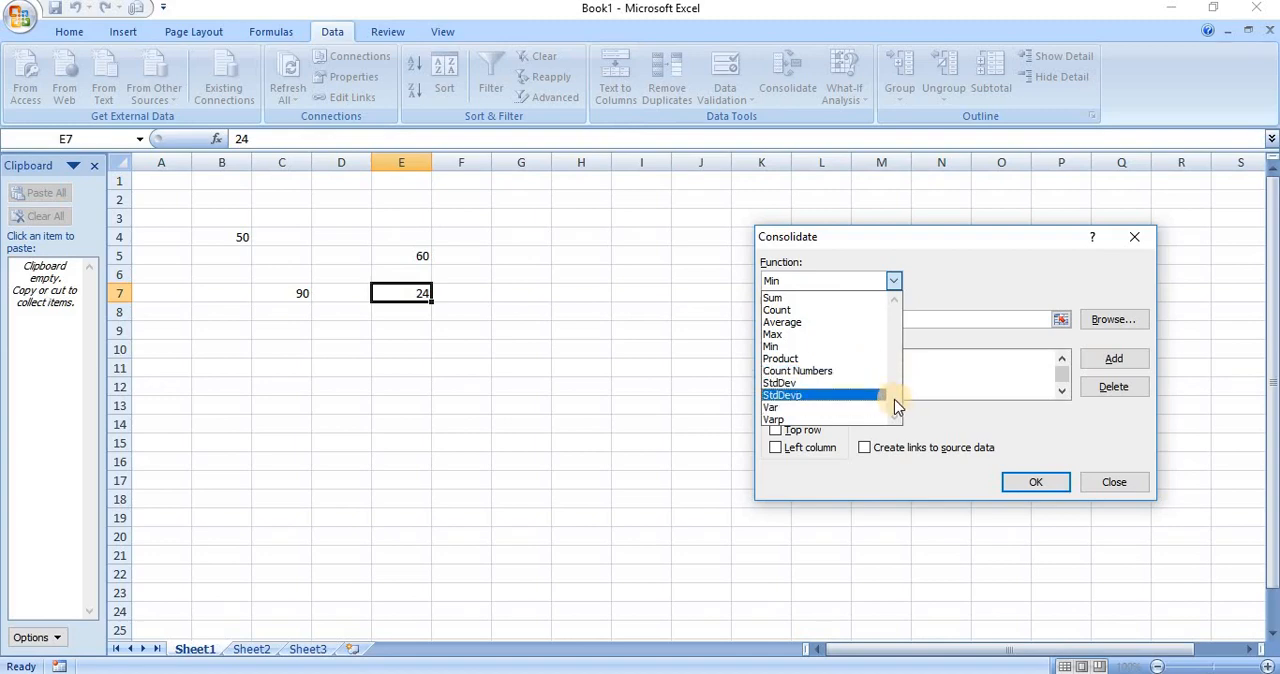
pyautogui.click(893, 281)
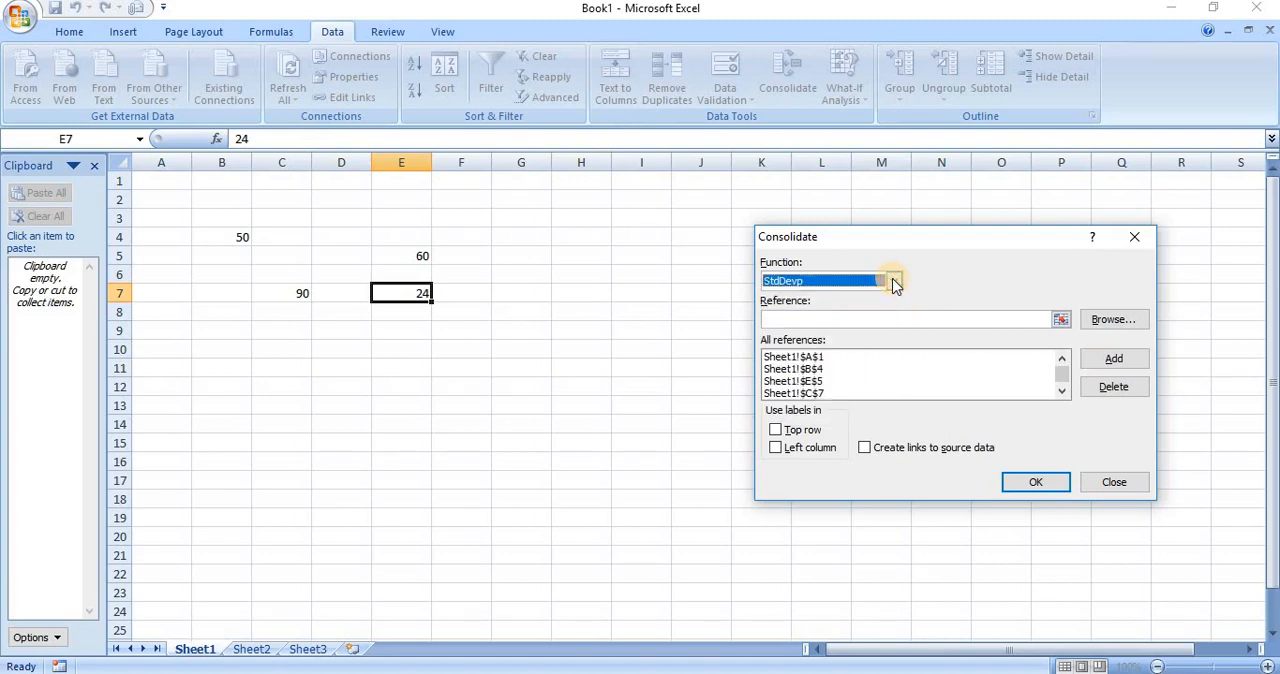
pyautogui.click(893, 281)
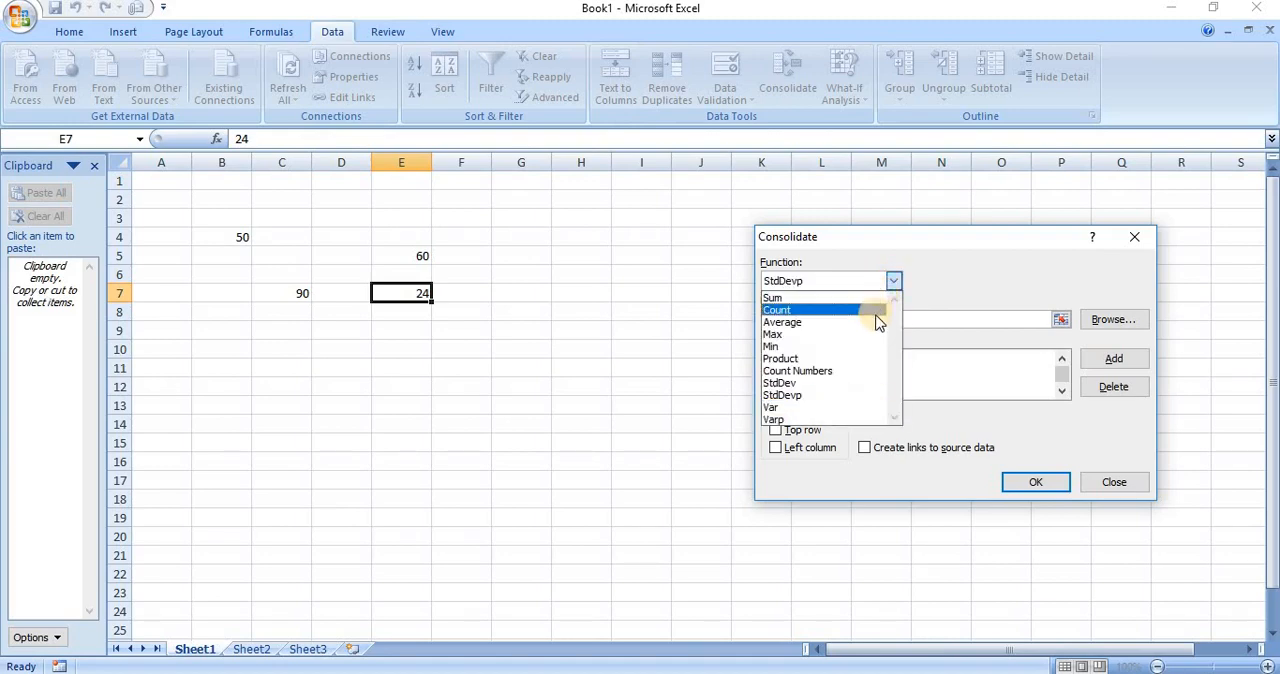
pyautogui.click(876, 316)
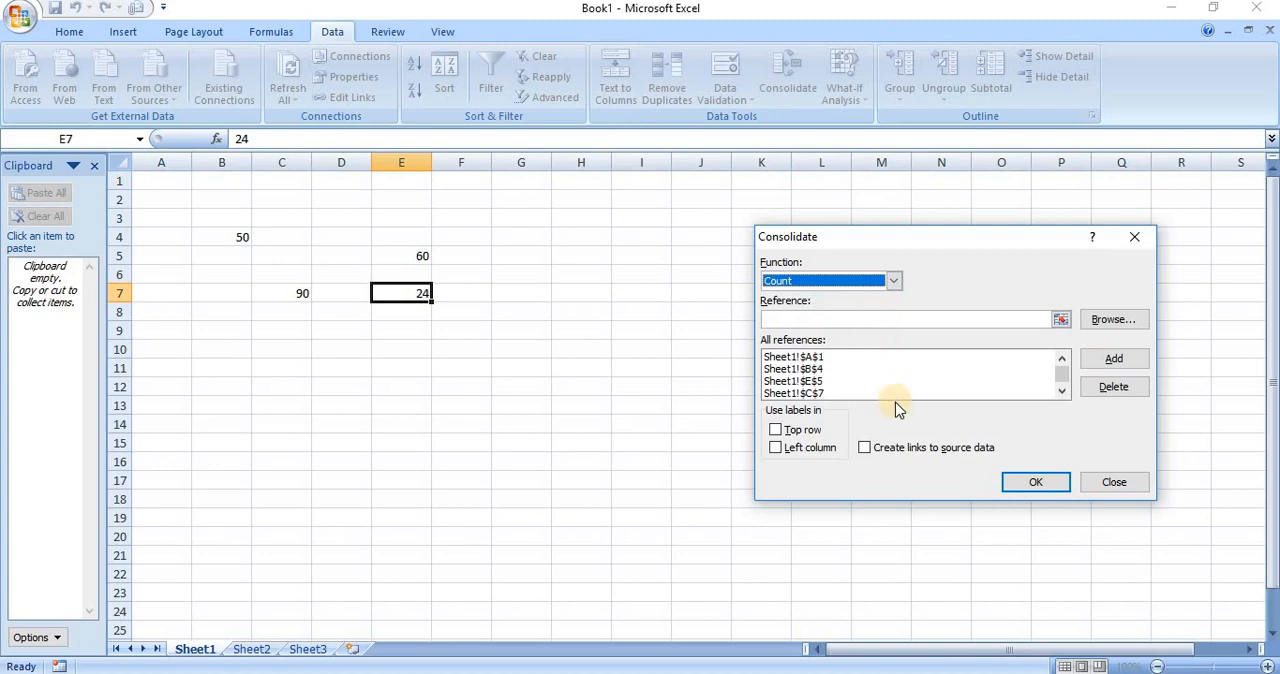
# Delete all Sheet1 and Sheet2 references left from the Min consolidation
pyautogui.click(832, 381)
pyautogui.click(1110, 387)
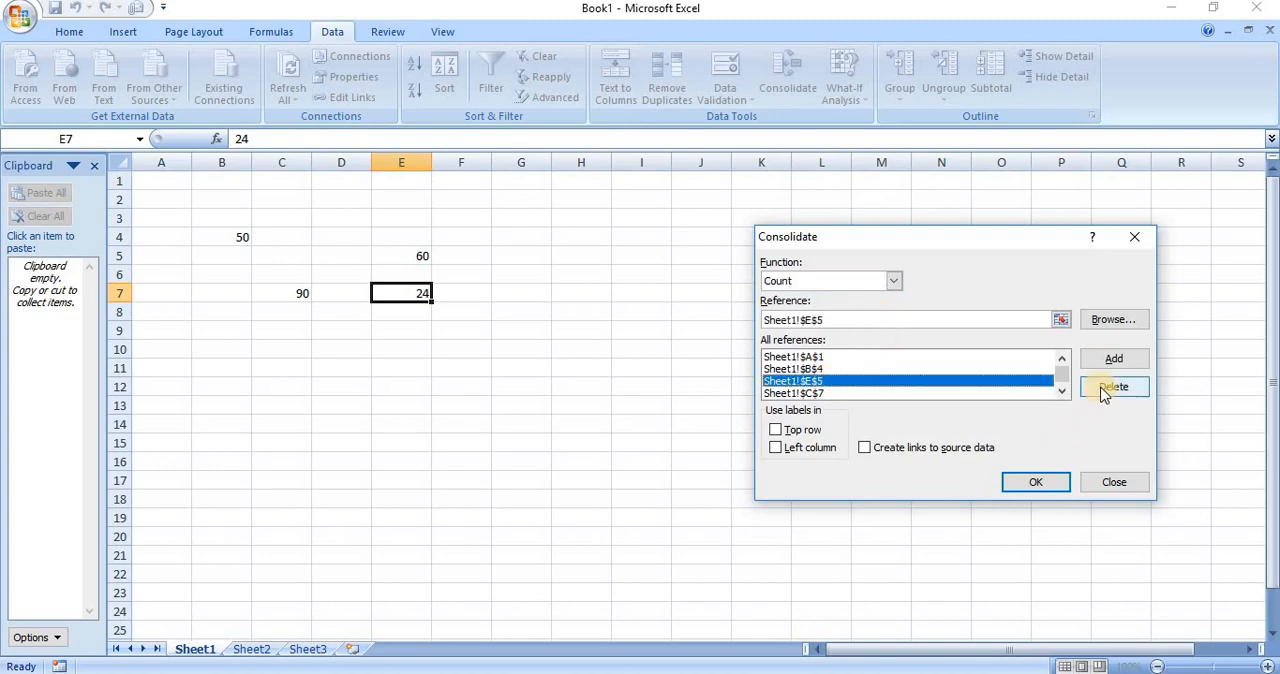
pyautogui.click(954, 360)
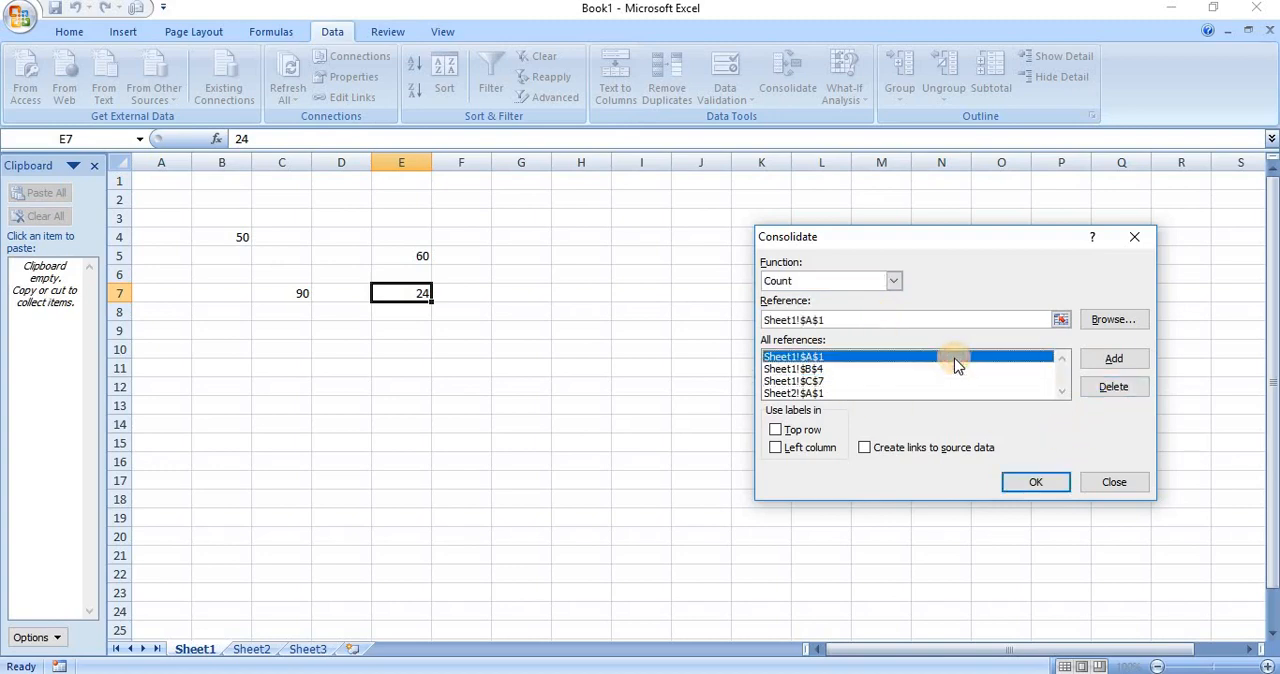
pyautogui.click(1106, 389)
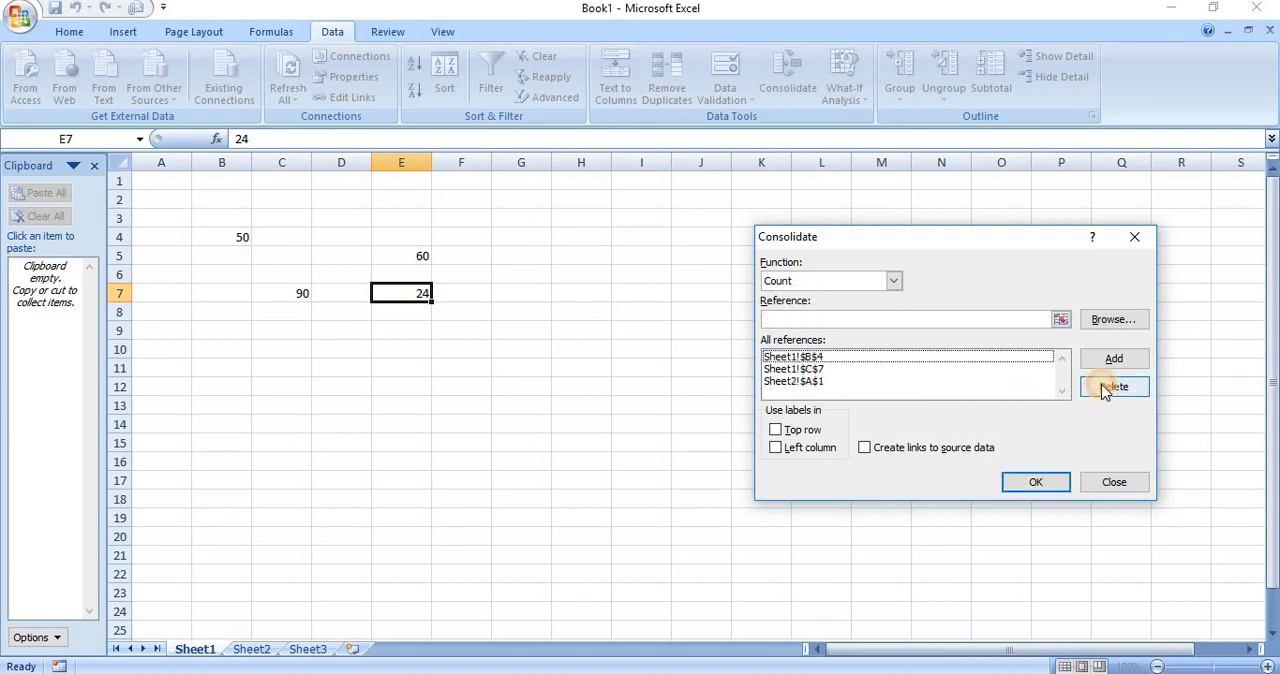
pyautogui.click(882, 358)
pyautogui.click(1108, 386)
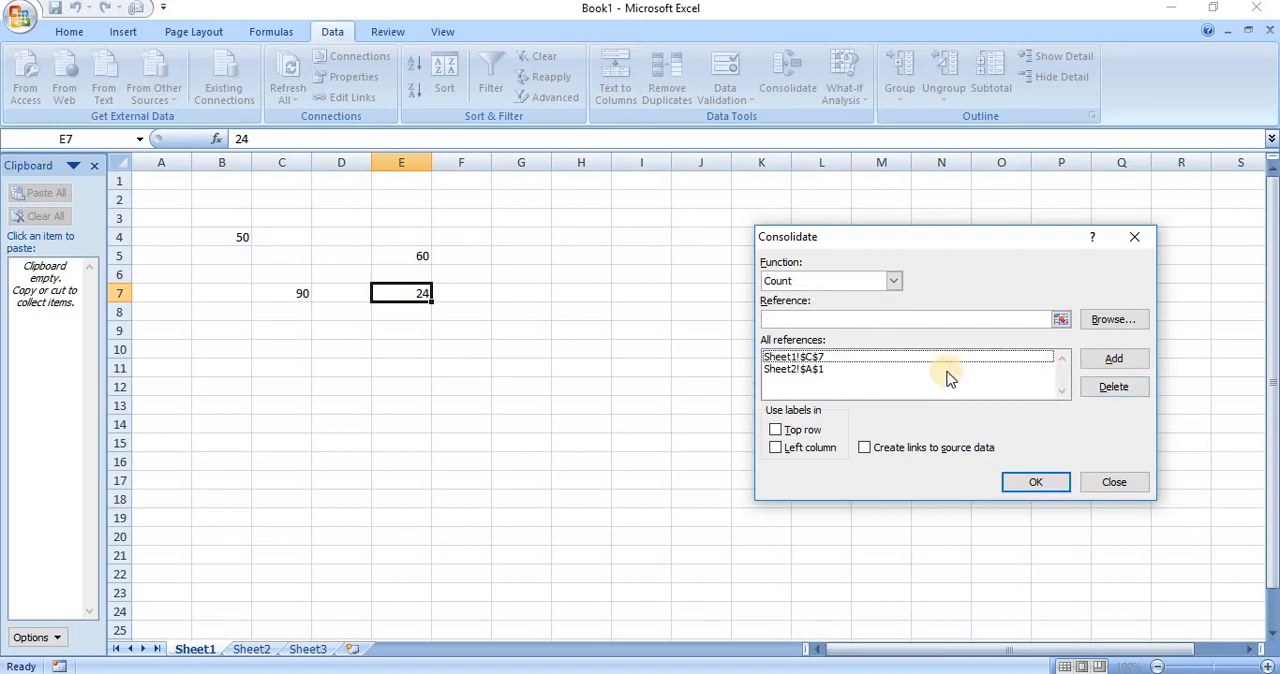
pyautogui.click(914, 358)
pyautogui.click(1110, 386)
pyautogui.click(952, 358)
pyautogui.click(1097, 390)
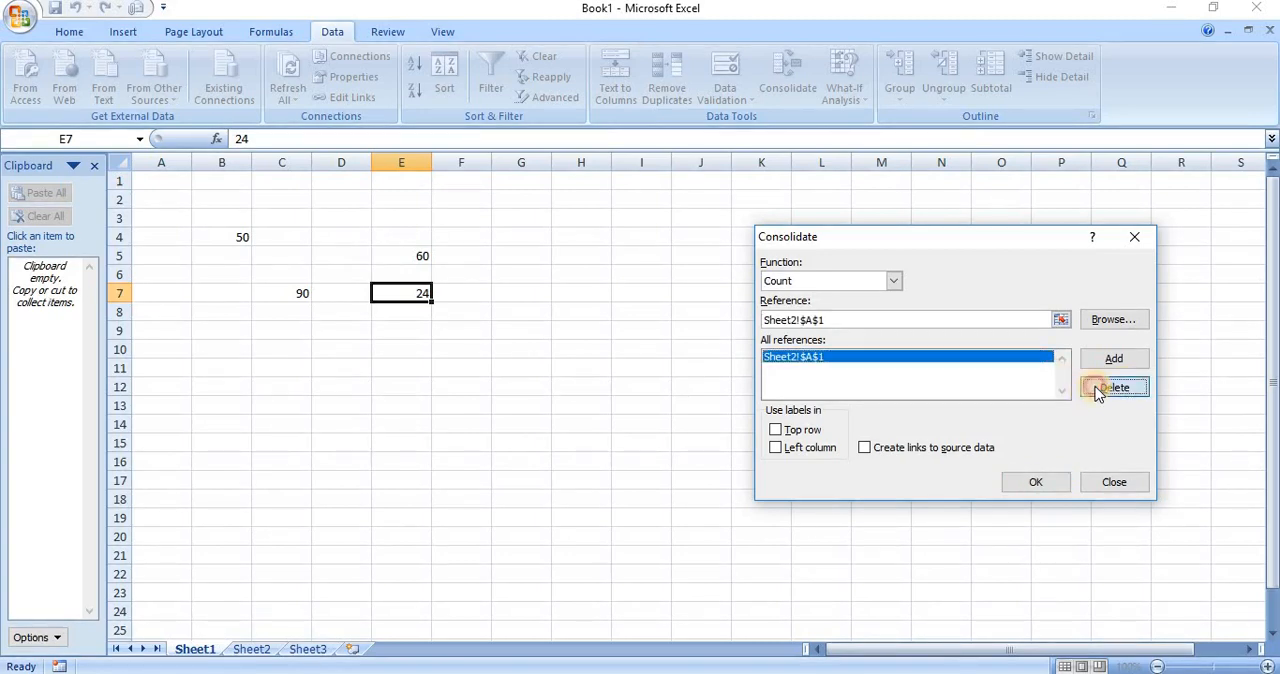
# Add cells B4, E5 and C7 of Sheet1 to the references for the Count consolidation
pyautogui.click(906, 318)
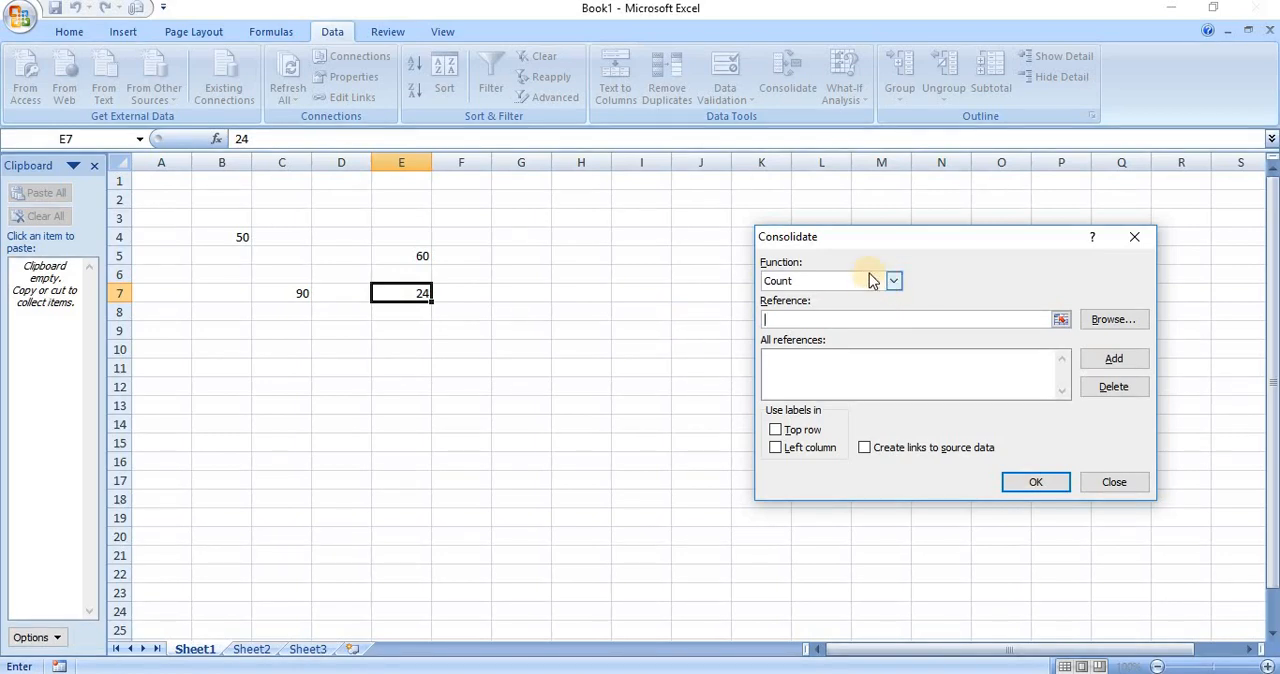
pyautogui.click(208, 240)
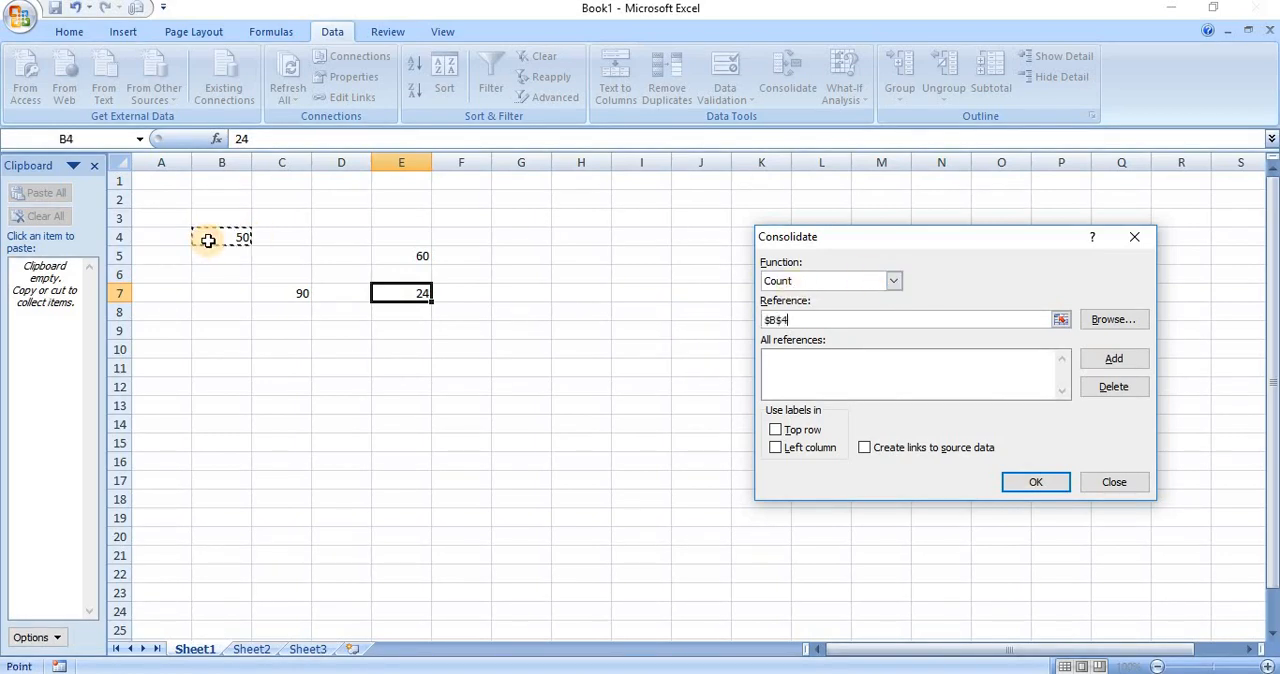
pyautogui.click(1133, 362)
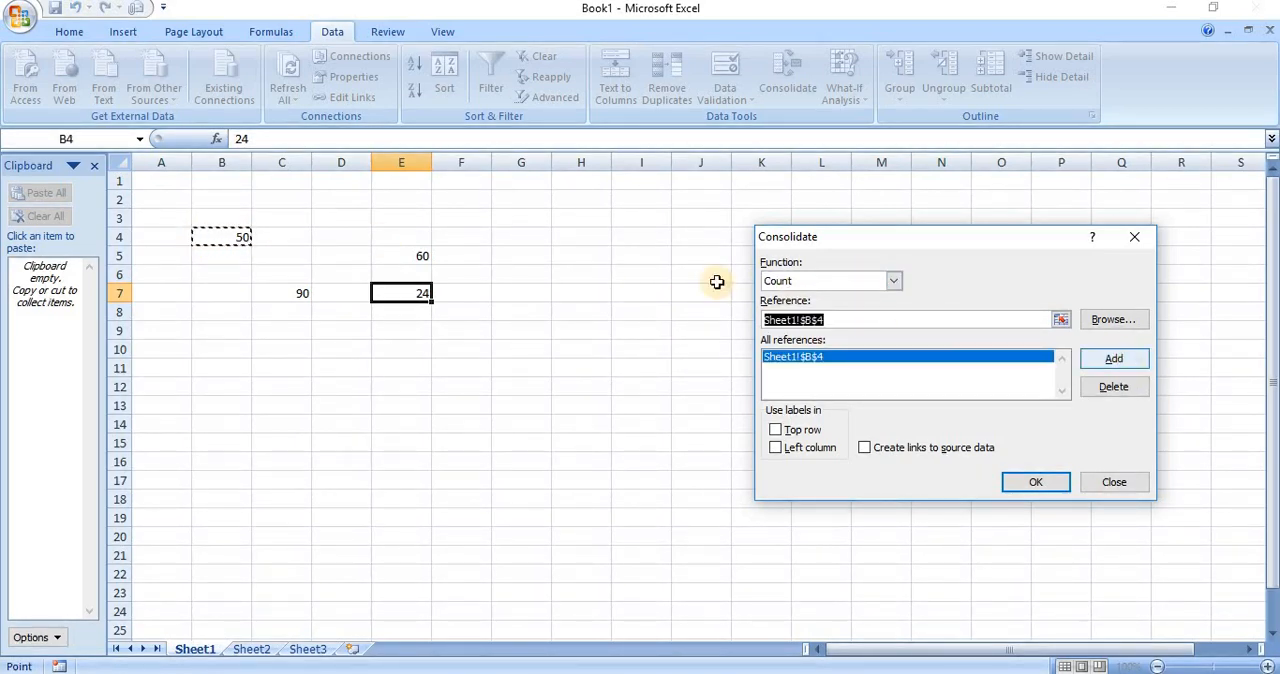
pyautogui.click(410, 258)
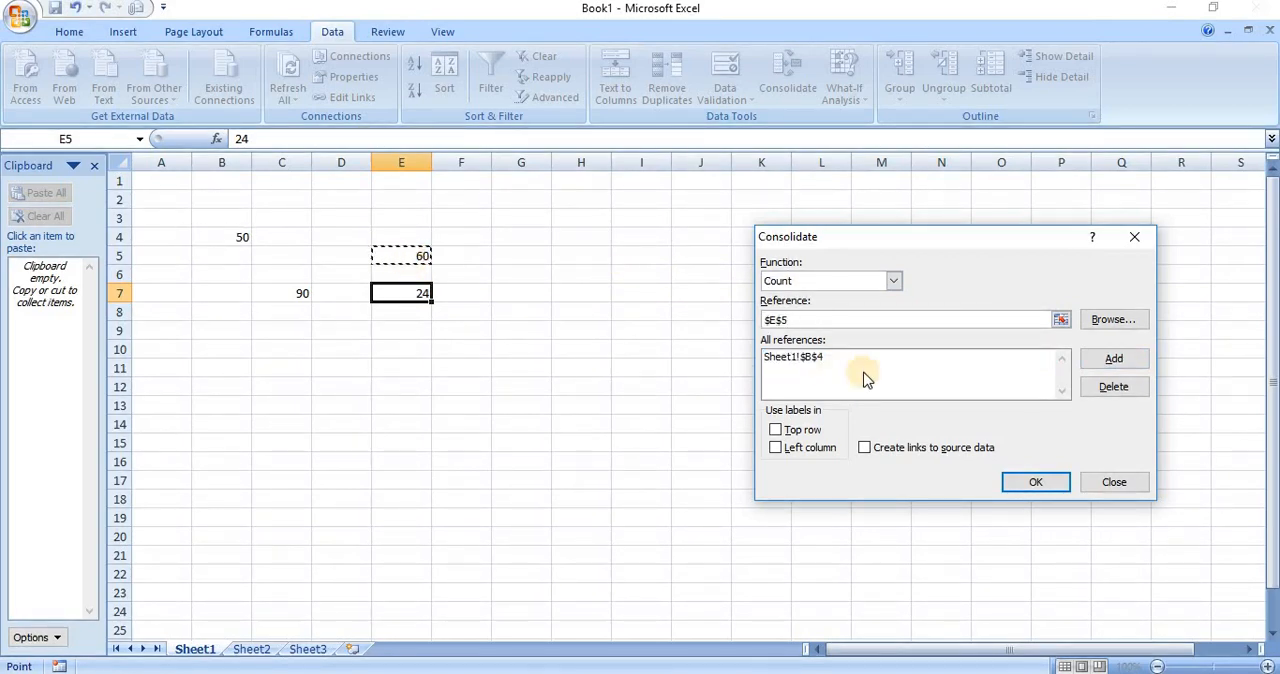
pyautogui.click(1130, 362)
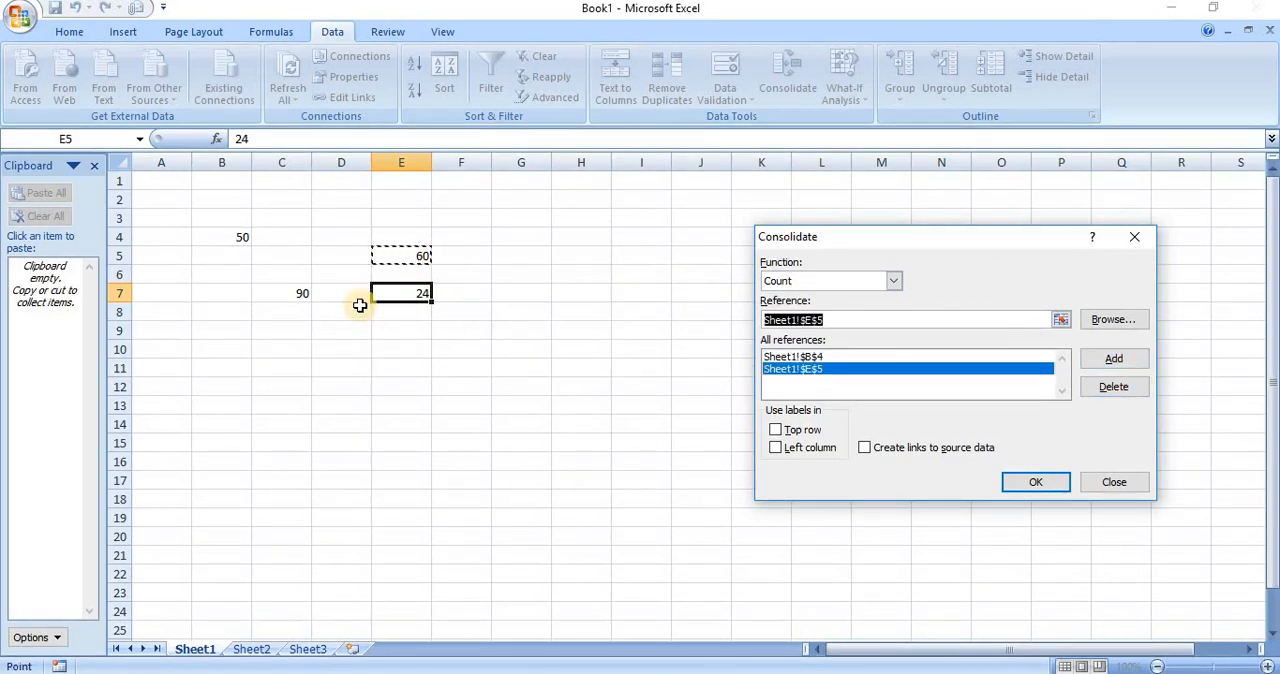
pyautogui.click(287, 291)
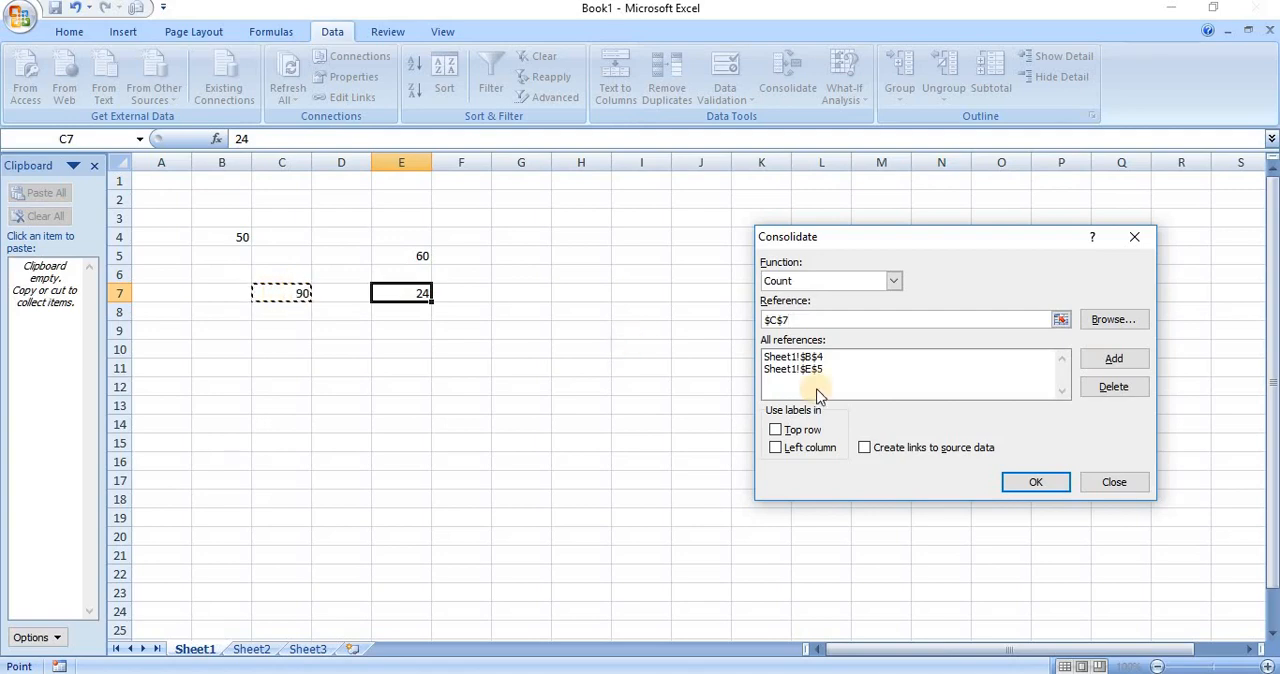
pyautogui.click(1091, 397)
pyautogui.click(1104, 362)
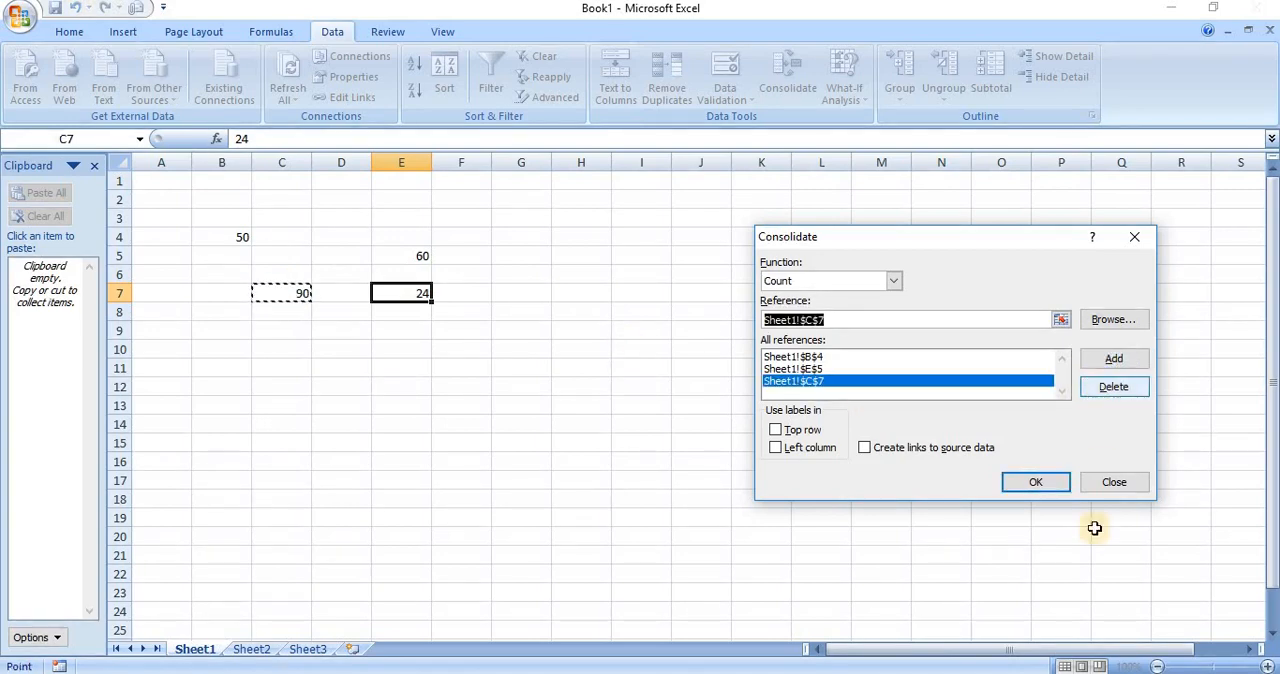
# Add cell A1 of Sheet2 to the references for the Count consolidation
pyautogui.click(253, 641)
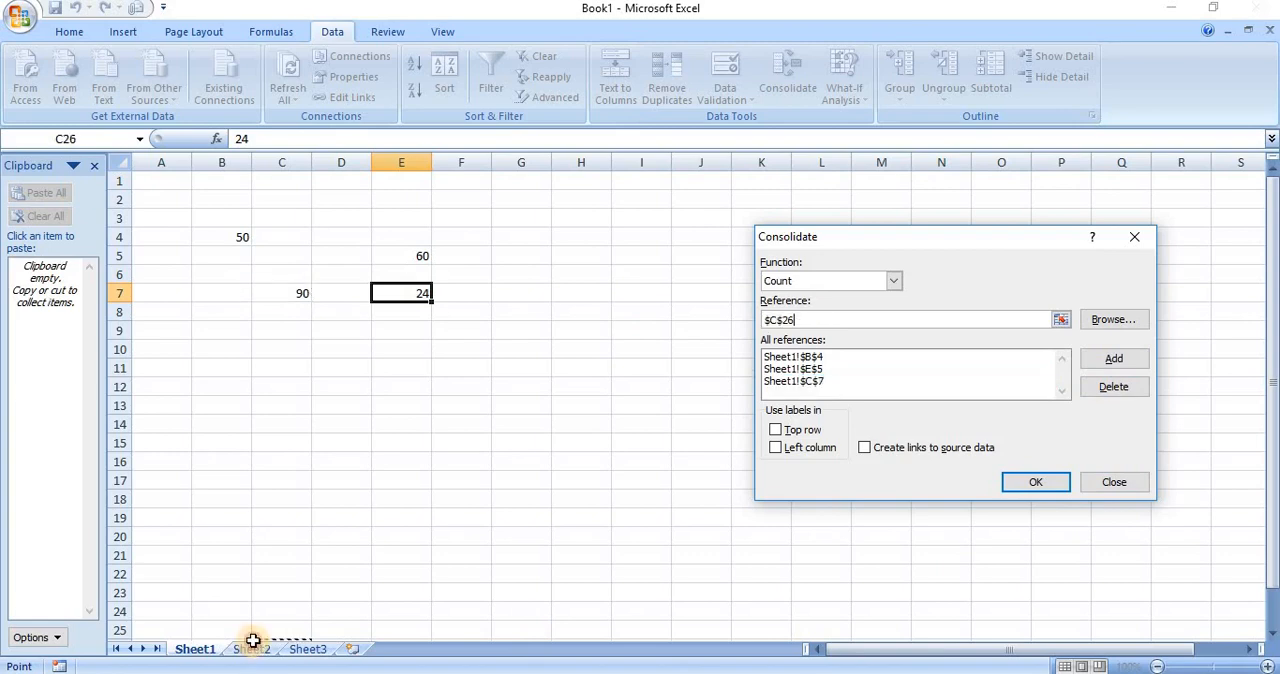
pyautogui.click(252, 649)
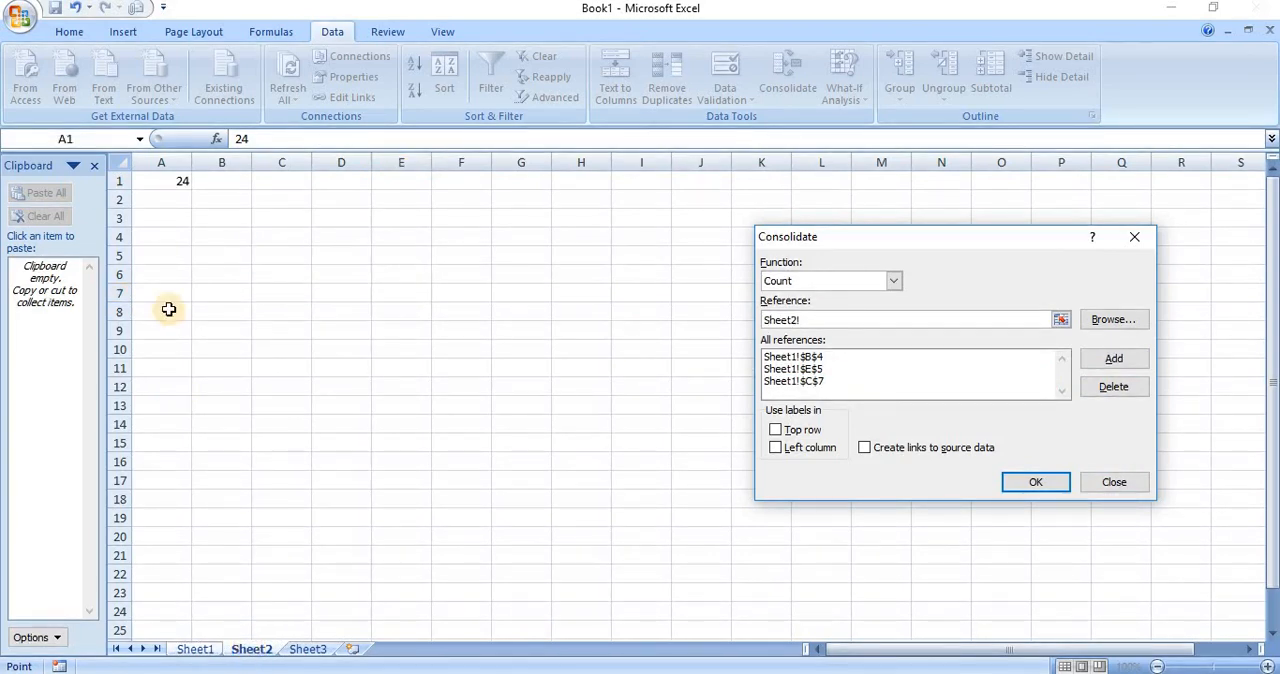
pyautogui.click(170, 181)
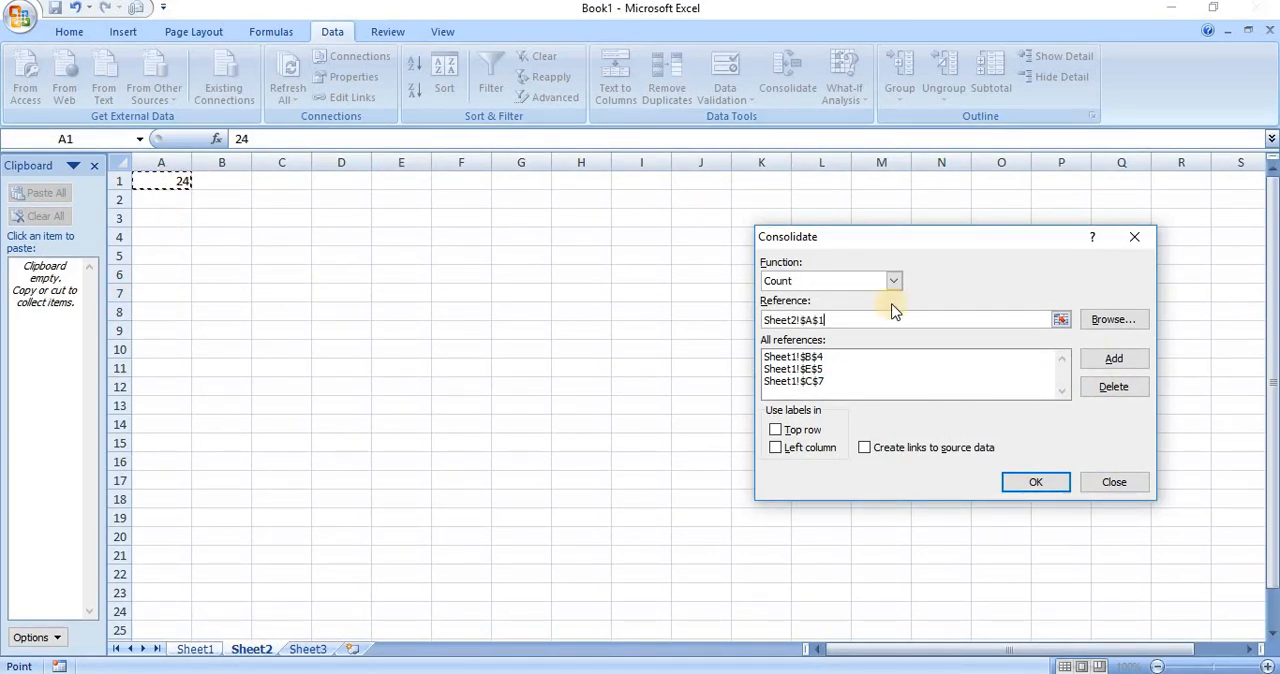
pyautogui.click(1113, 360)
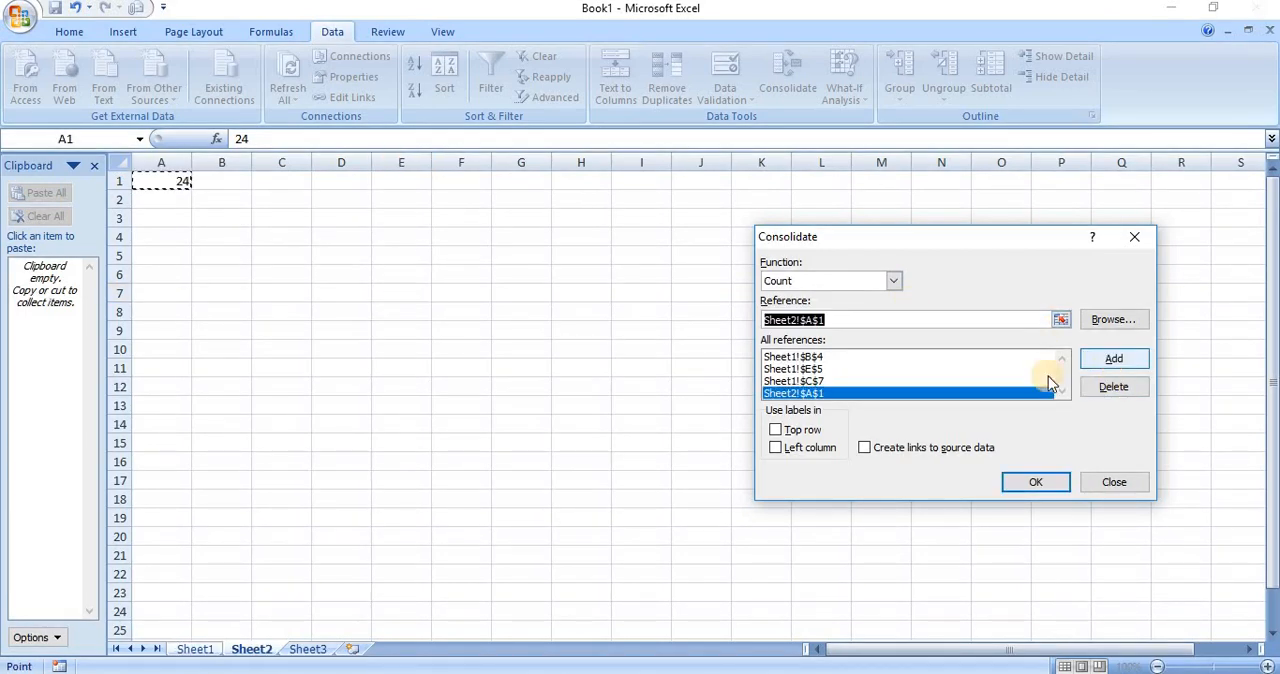
# Clear the old result from cell E7 on Sheet1 and run the Count consolidation there with the listed references
pyautogui.click(195, 649)
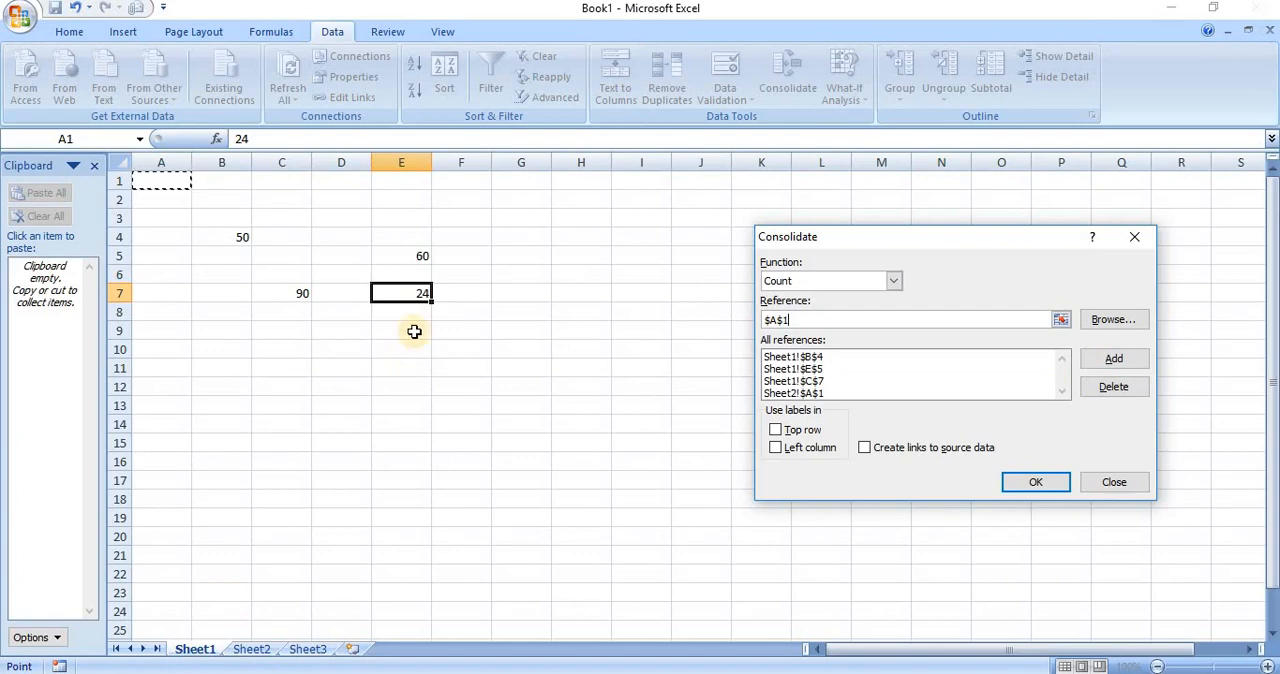
pyautogui.click(1114, 484)
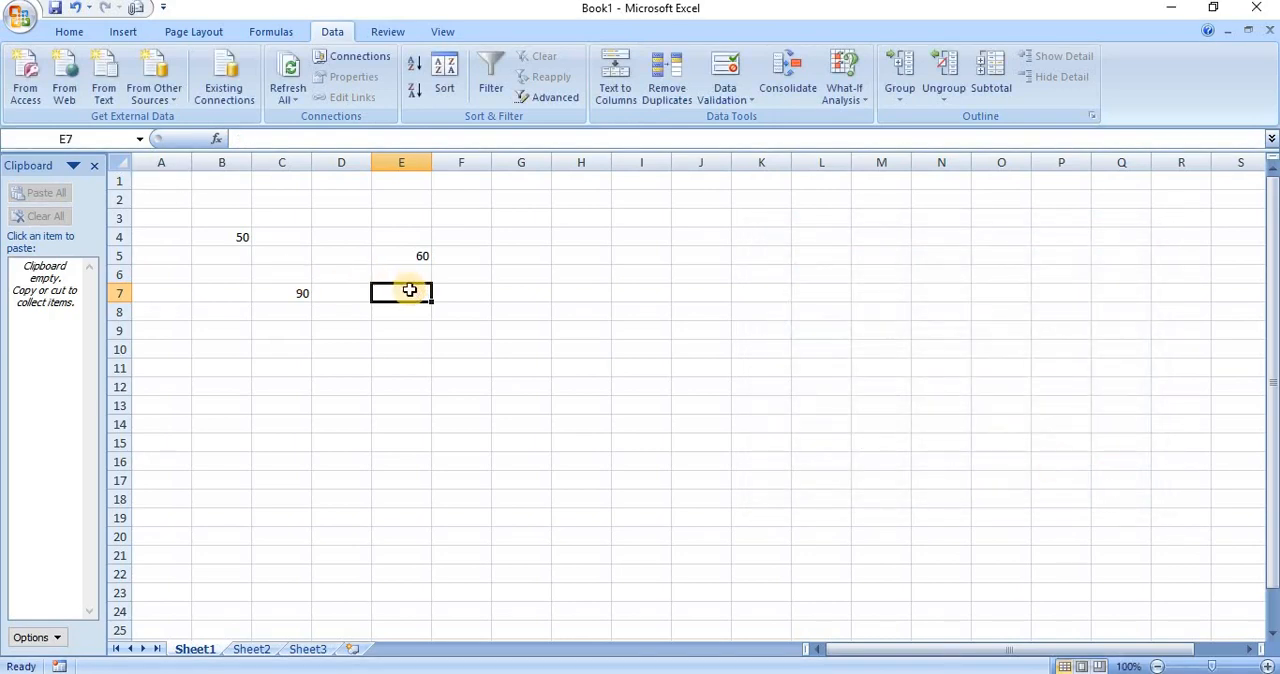
pyautogui.click(790, 80)
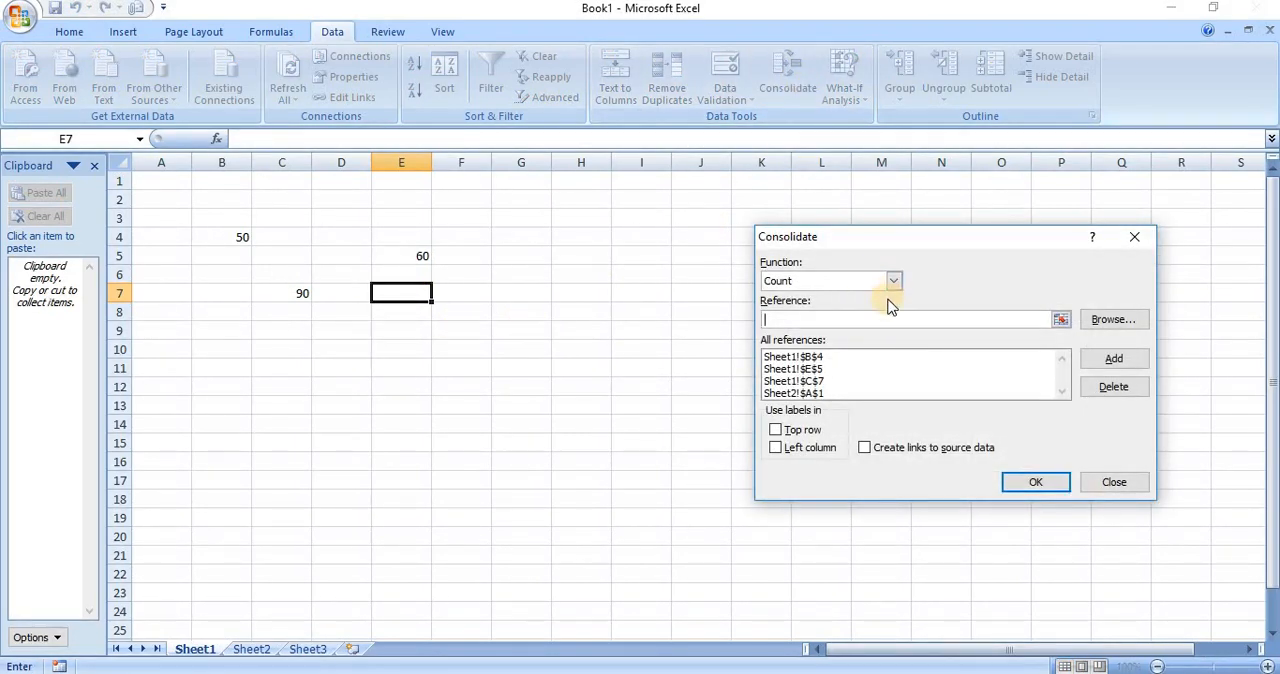
pyautogui.click(955, 382)
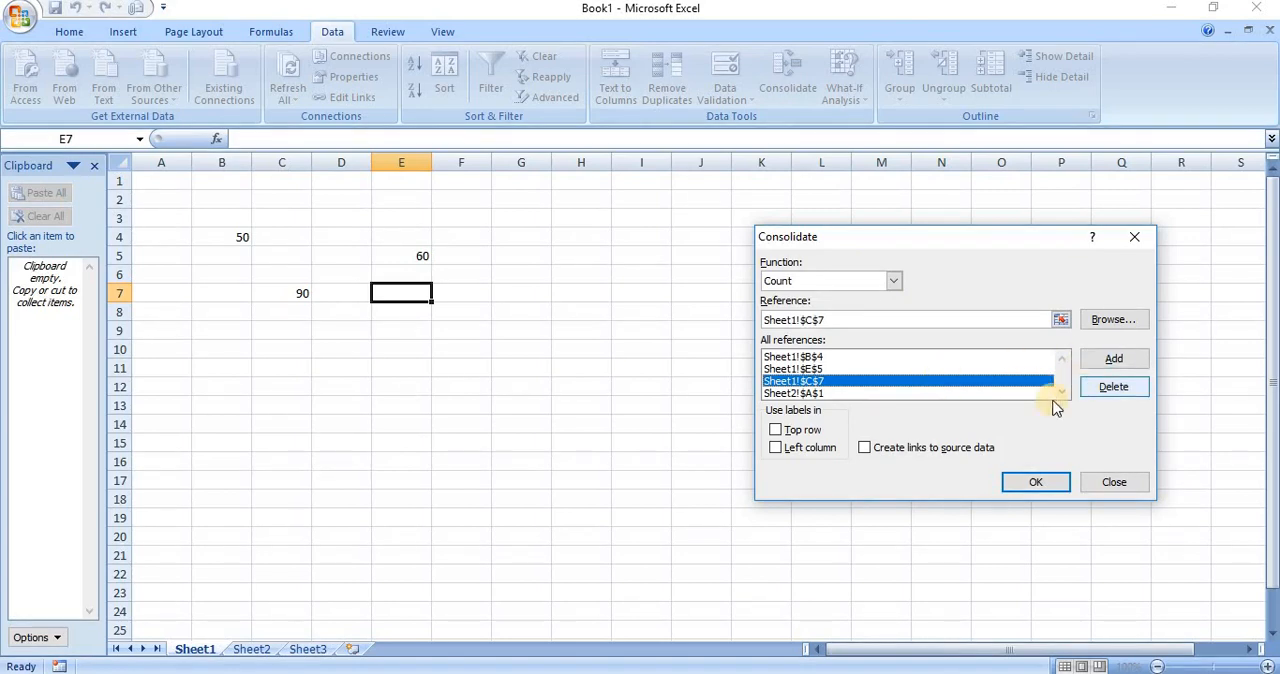
pyautogui.click(1033, 485)
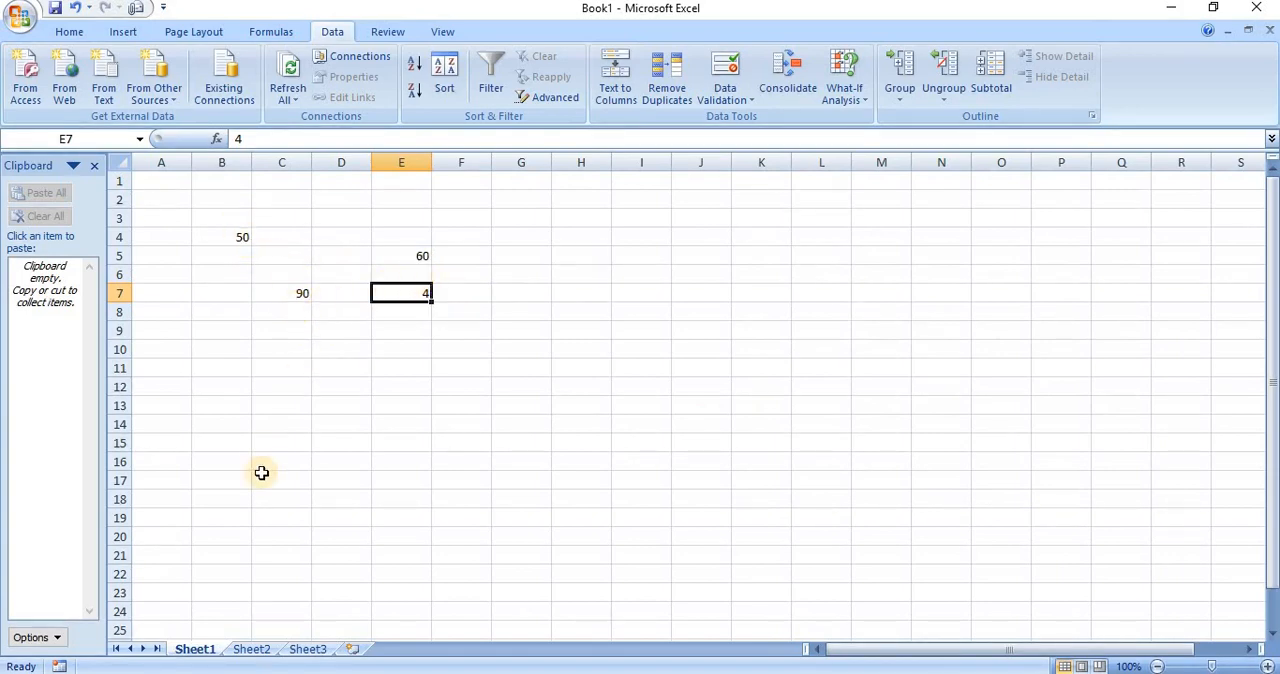
# Check the source value on Sheet2 and compare the Sheet1 values with the Count result in E7
pyautogui.click(256, 649)
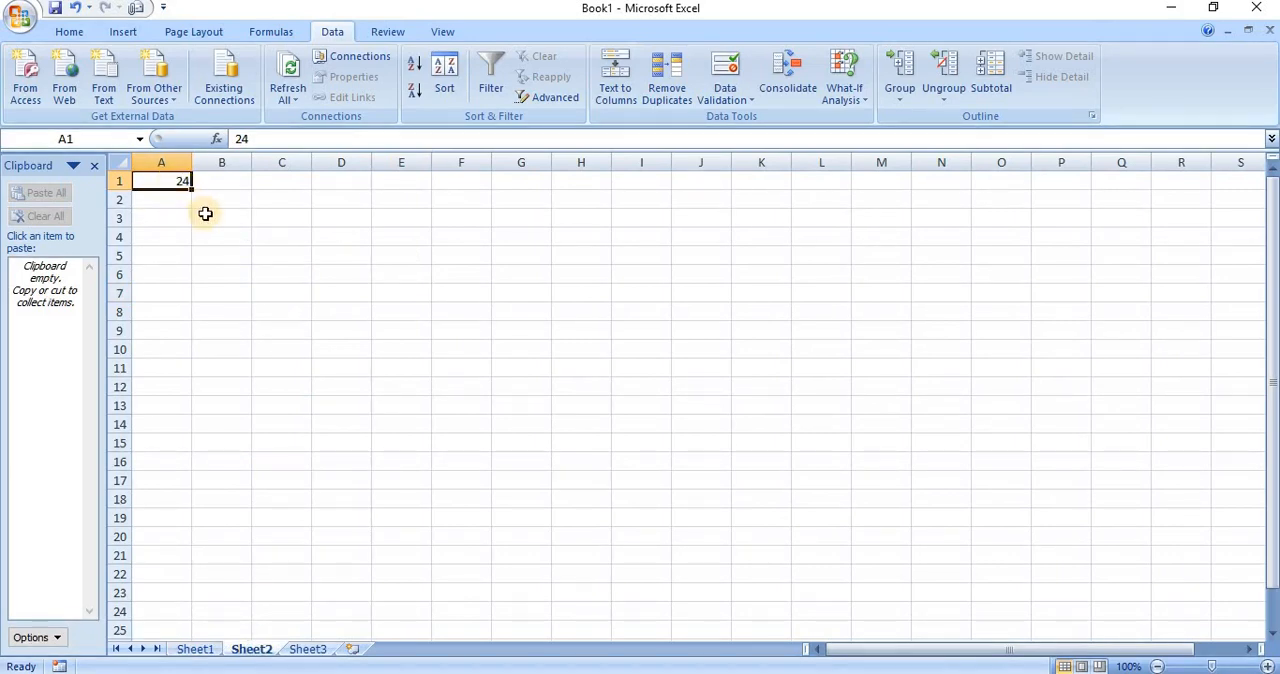
pyautogui.click(195, 649)
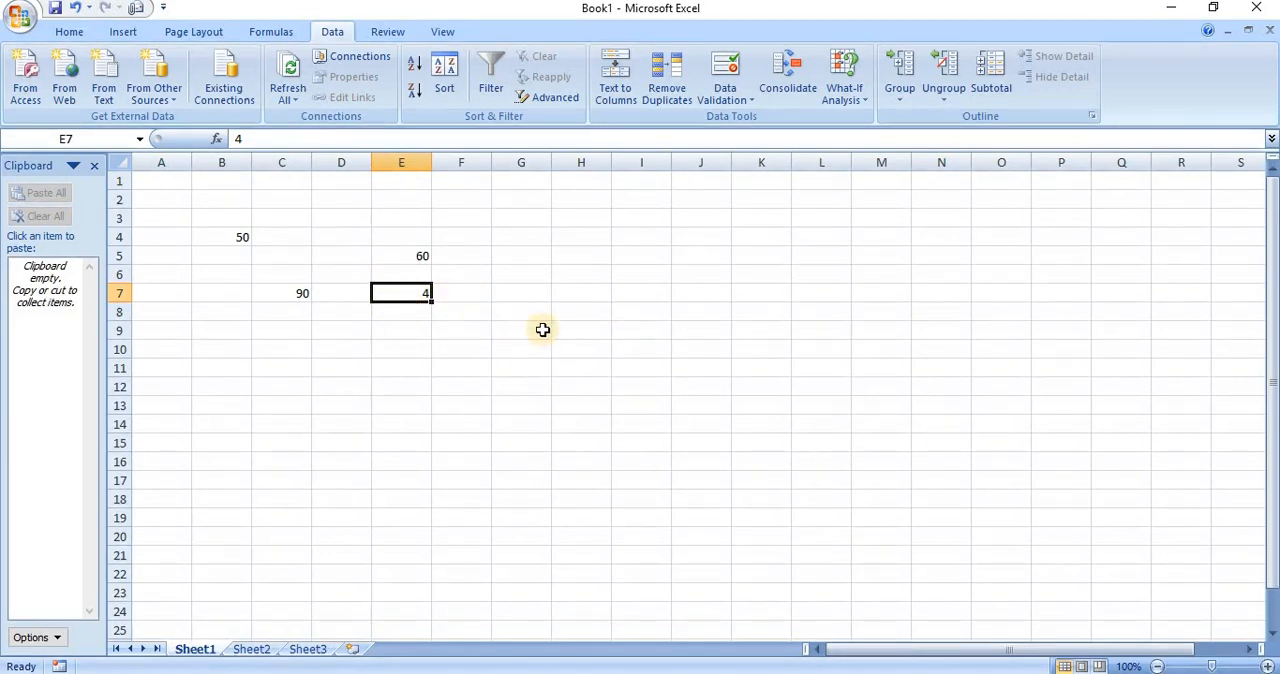
pyautogui.click(605, 292)
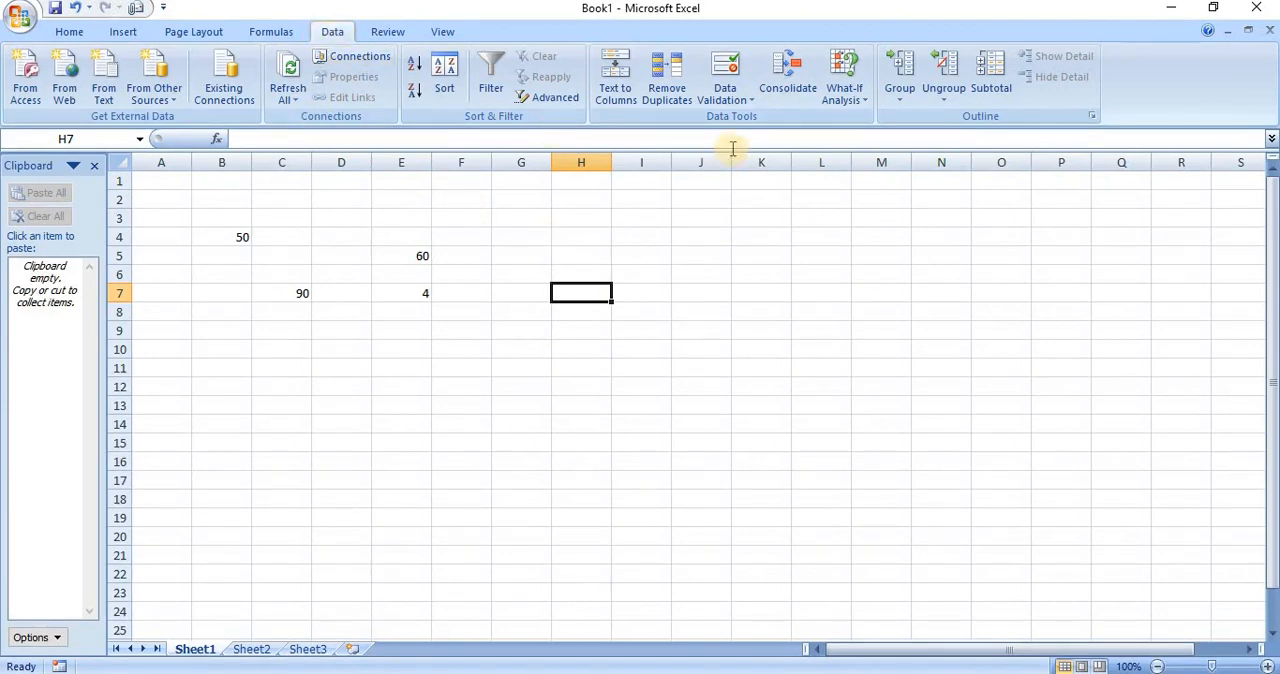
pyautogui.click(415, 313)
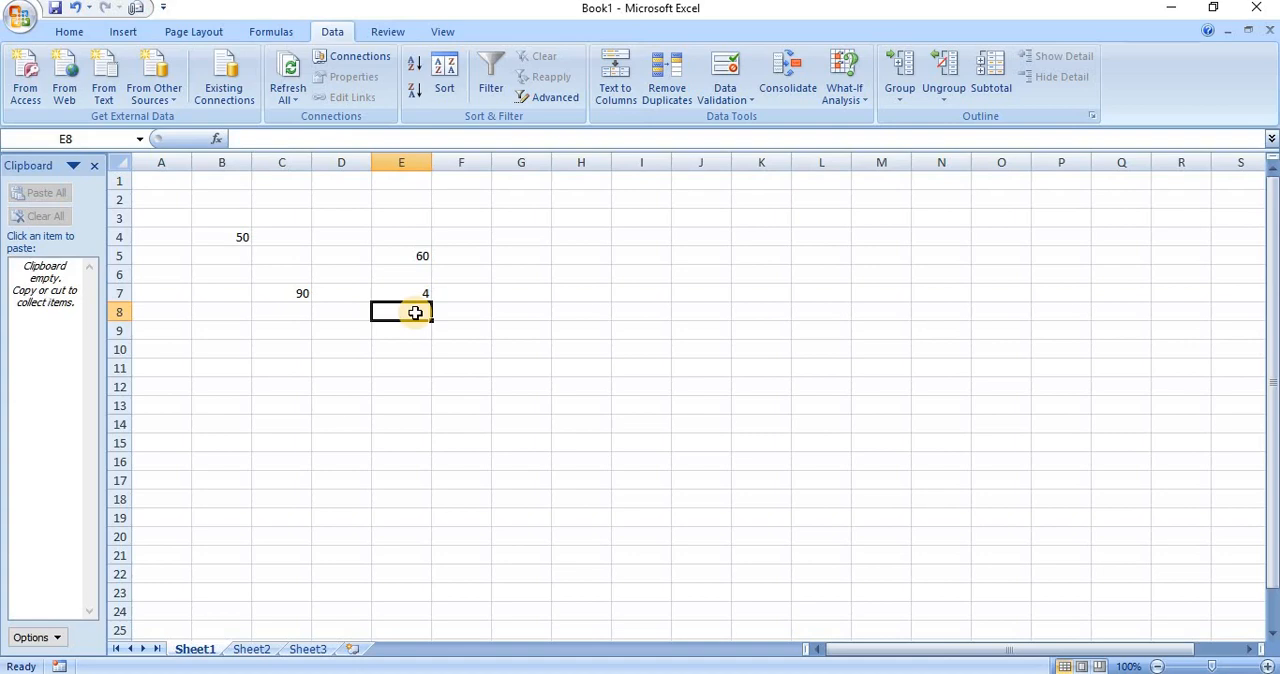